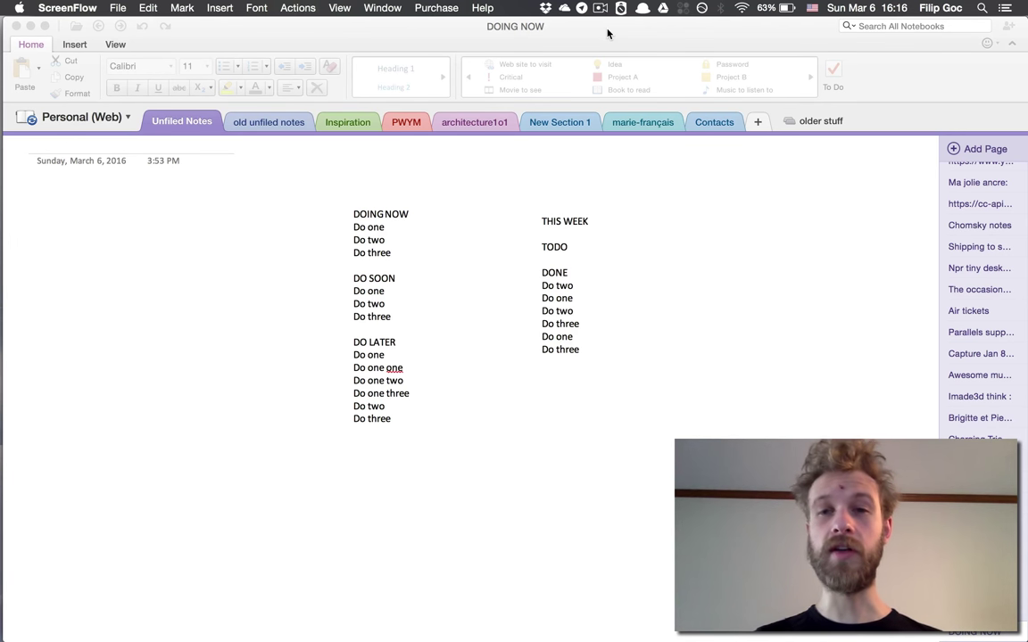
# Apply the Heading 1 style to the DOING NOW and DO SOON titles
pyautogui.click(355, 216)
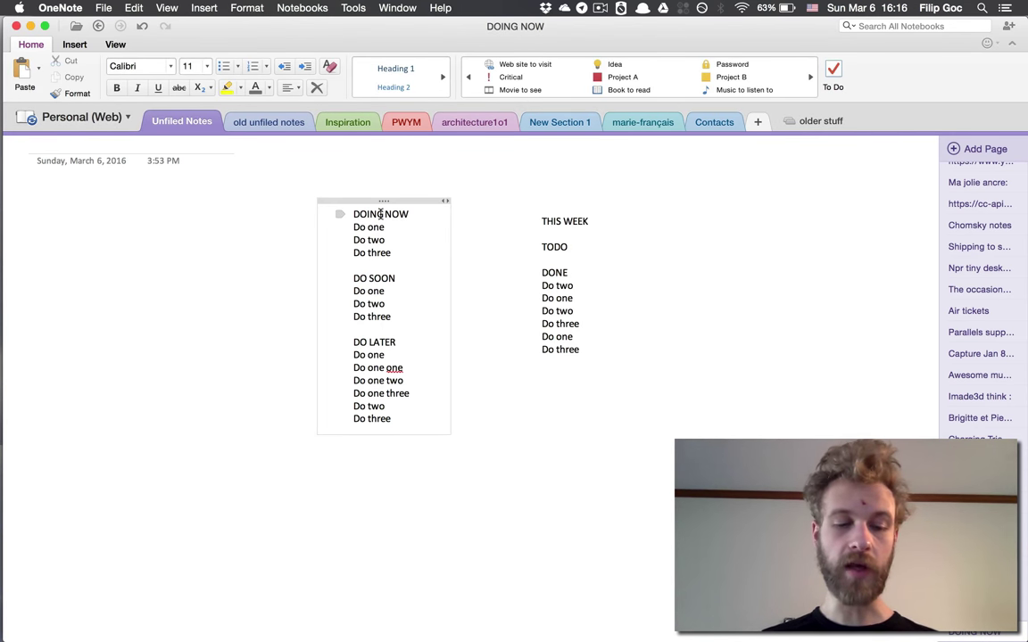
pyautogui.press('super+alt+1')
pyautogui.press('Down')
pyautogui.press('Down')
pyautogui.press('Down')
pyautogui.press('Down')
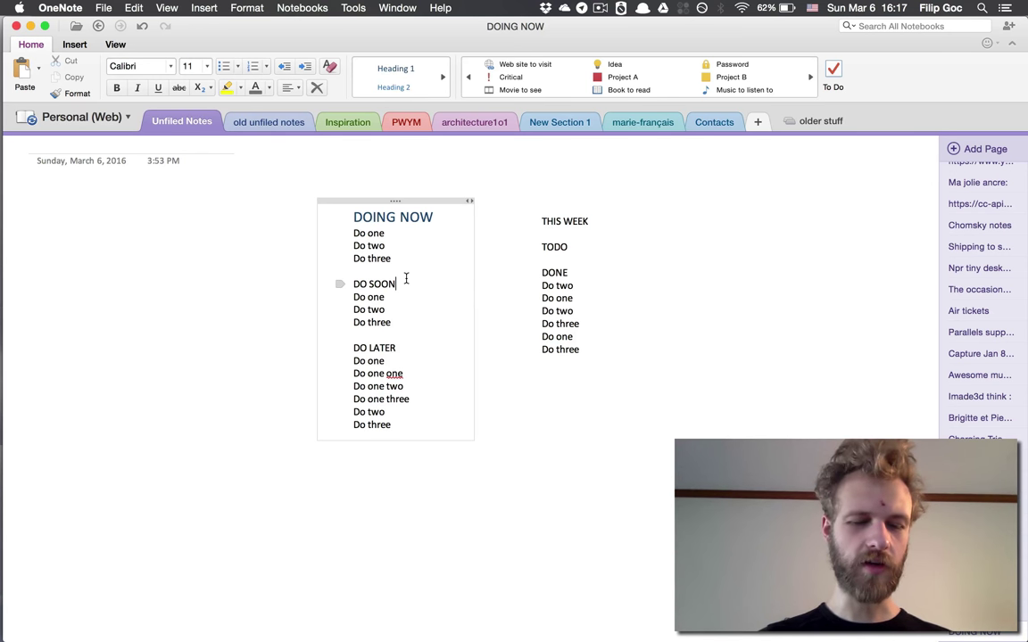
pyautogui.press('super+alt+1')
# Try the Heading 2, 3 and 4 styles on the DO SOON title, then return it to Heading 1
pyautogui.press('super+alt+2')
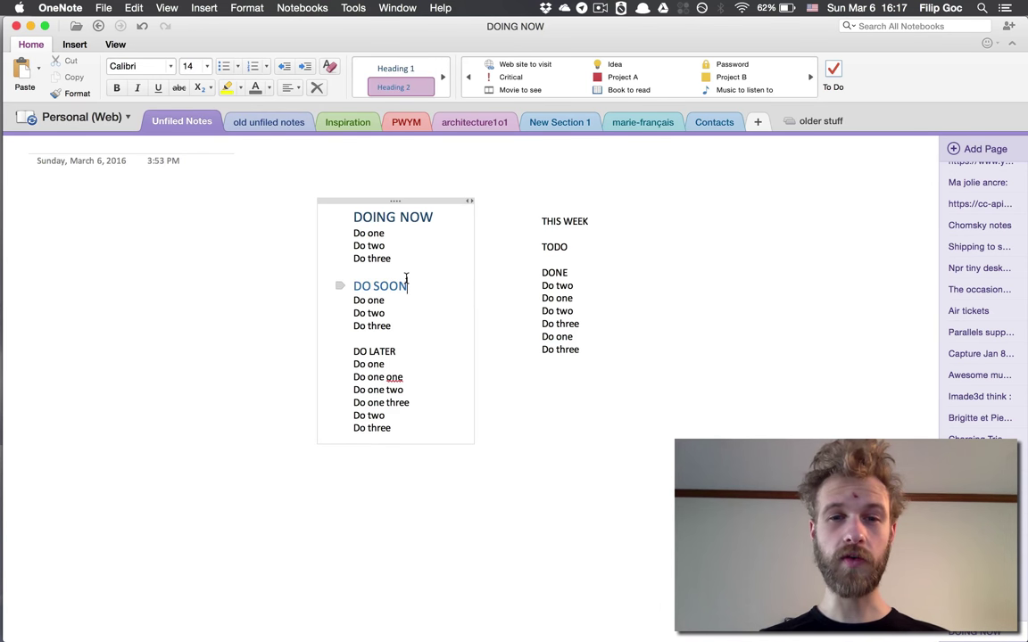
pyautogui.press('super+alt+3')
pyautogui.press('super+alt+2')
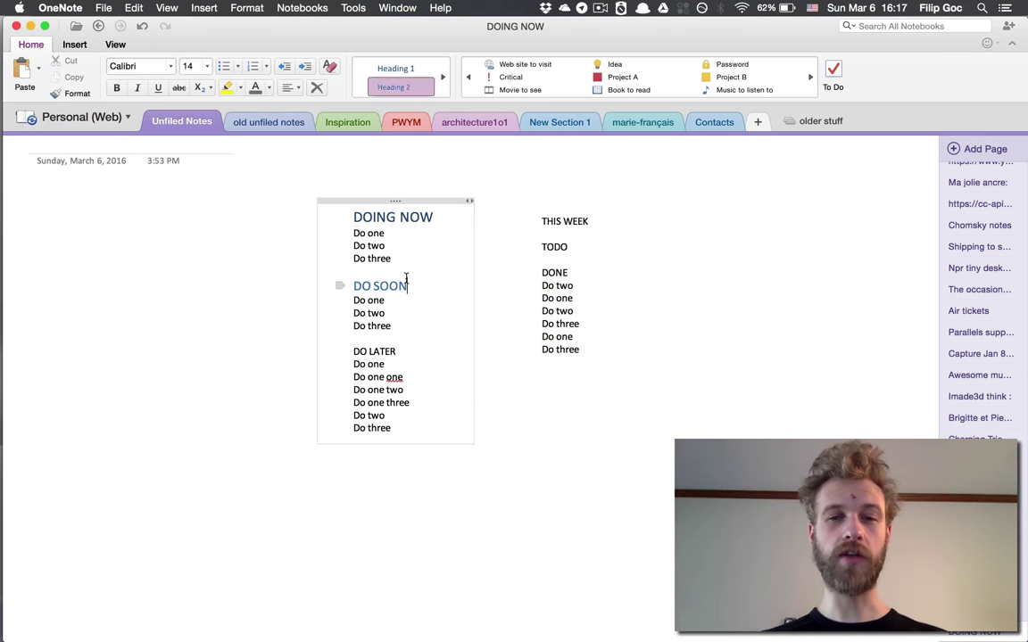
pyautogui.press('super+alt+1')
pyautogui.press('super+alt+2')
pyautogui.press('super+alt+3')
pyautogui.press('super+alt+4')
pyautogui.press('super+alt+1')
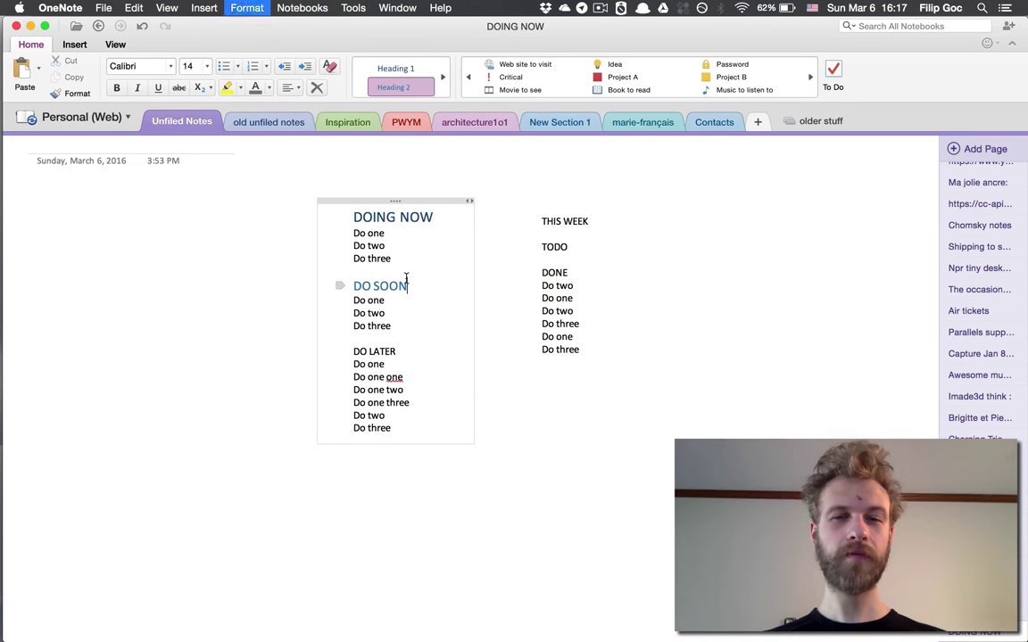
# Indent the "Do one one" line under DO LATER by one level
pyautogui.press('Up')
pyautogui.press('Up')
pyautogui.press('Up')
pyautogui.press('Up')
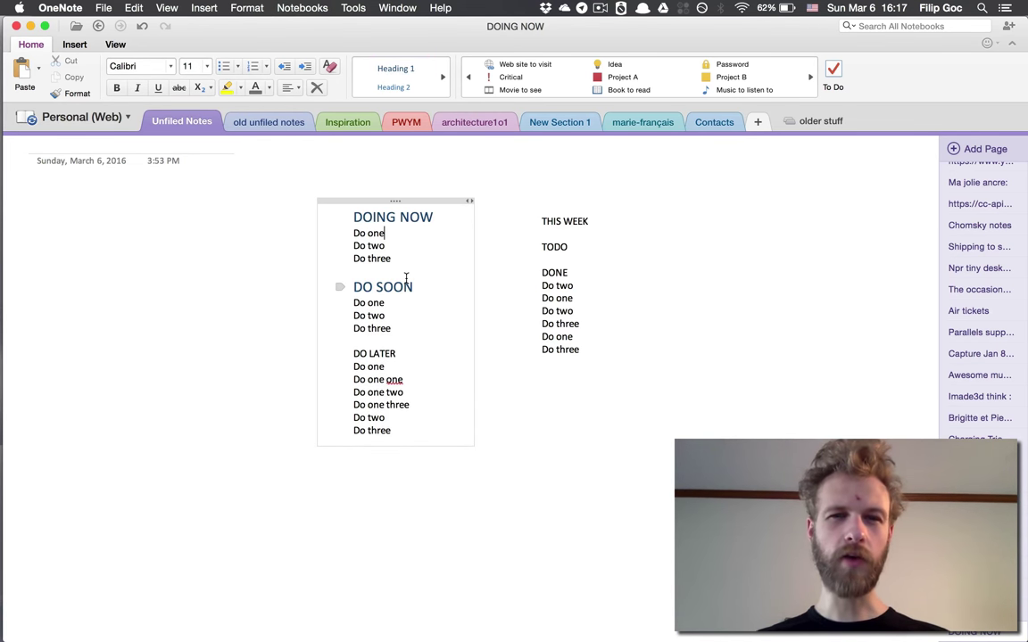
pyautogui.press('super+Left')
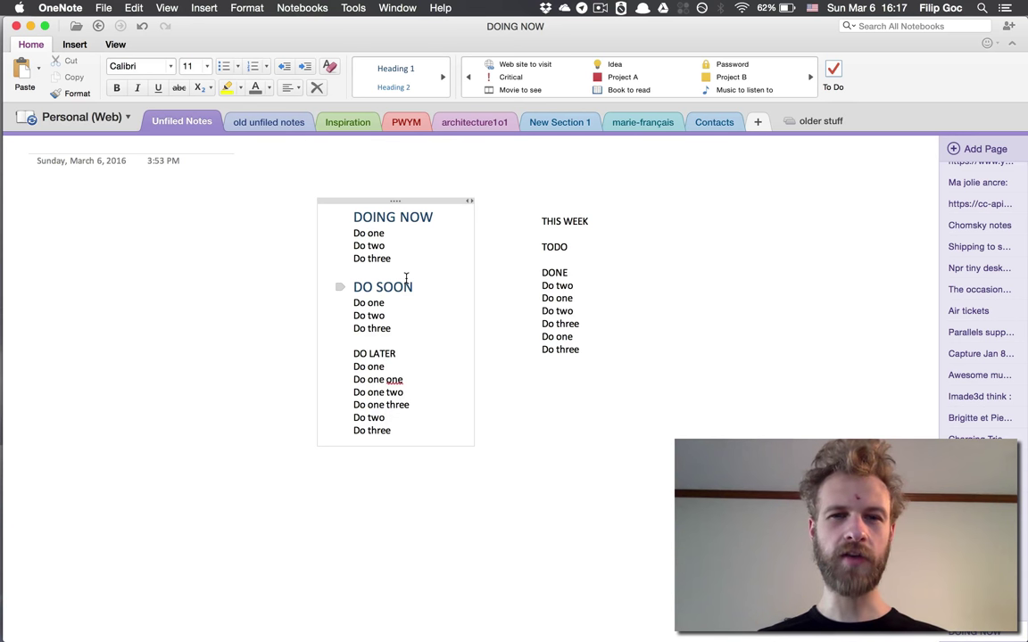
pyautogui.press('Down')
pyautogui.press('Down')
pyautogui.press('Down')
pyautogui.press('Down')
pyautogui.press('Down')
pyautogui.press('Down')
pyautogui.press('Down')
pyautogui.press('Down')
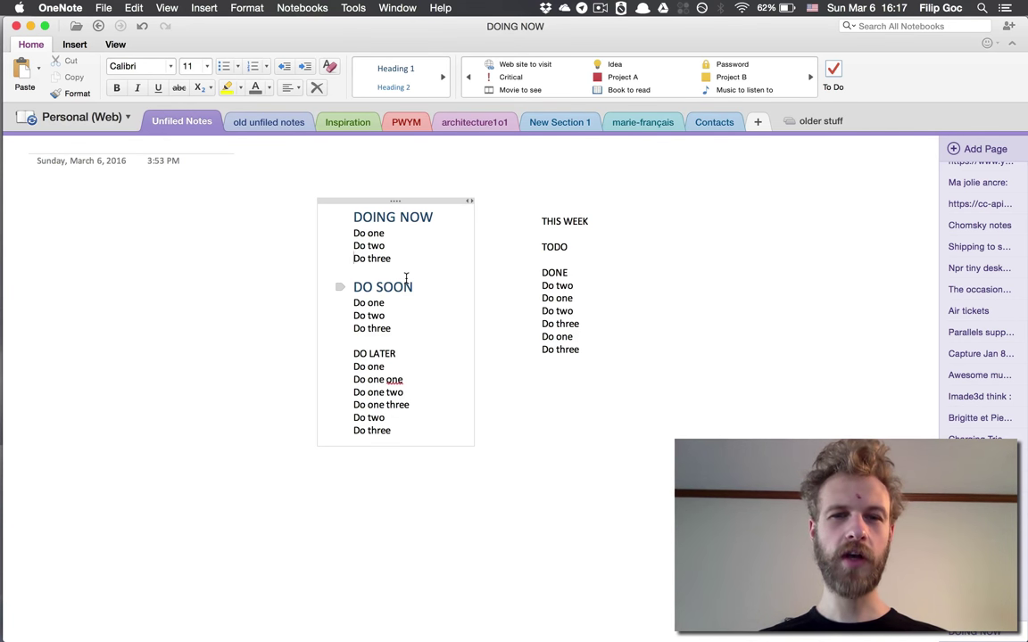
pyautogui.press('Down')
pyautogui.press('Down')
pyautogui.press('Tab')
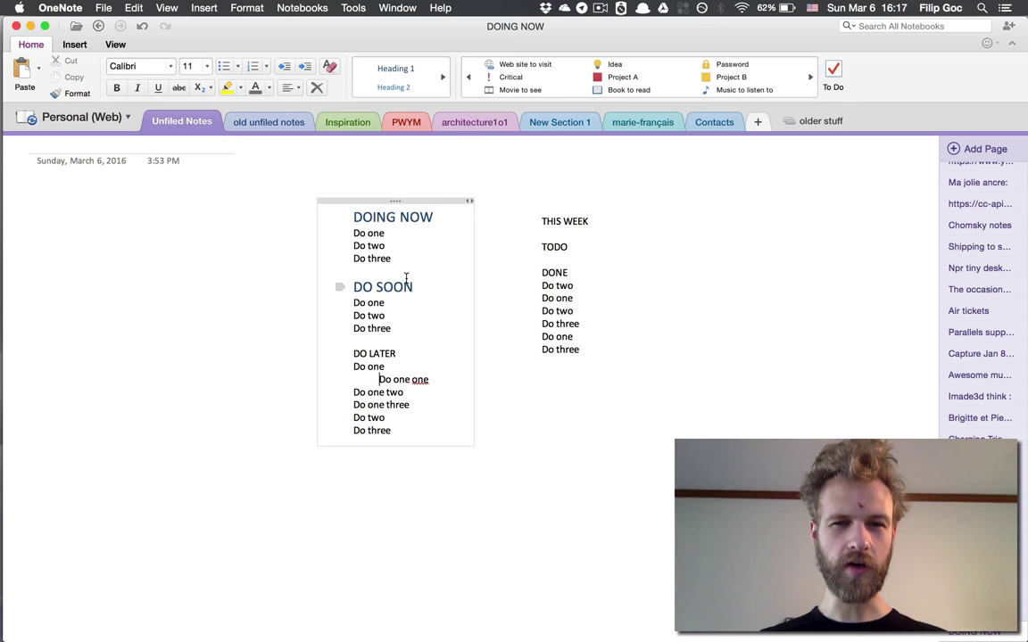
# Indent the "Do one two" and "Do one three" lines under DO LATER by one level
pyautogui.press('Down')
pyautogui.press('End')
pyautogui.press('Home')
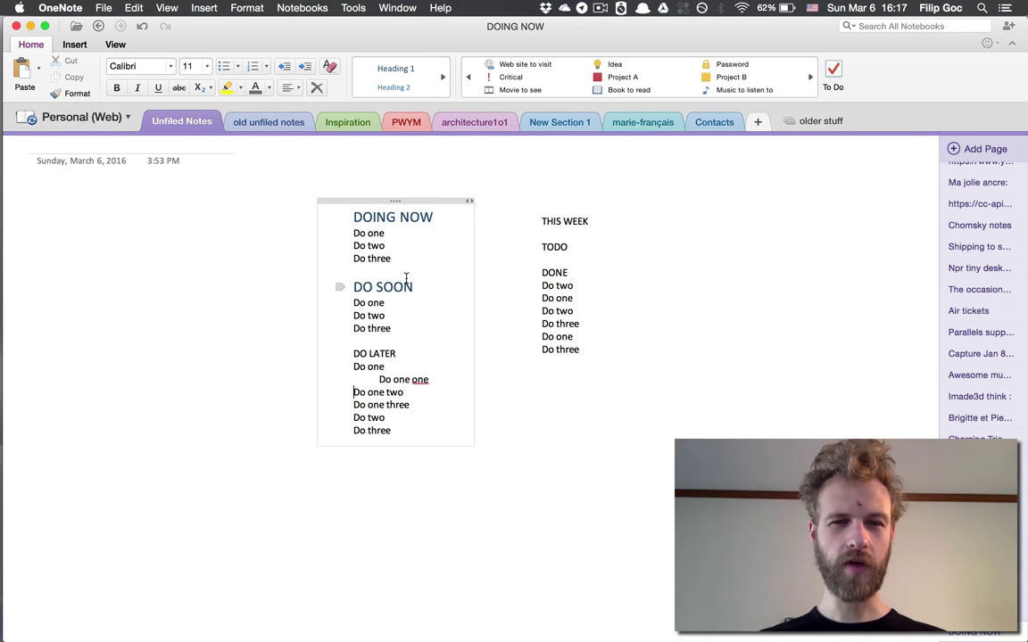
pyautogui.press('Tab')
pyautogui.press('Down')
pyautogui.press('Tab')
# Select the three "Do one" sub-items together and shift them in and out, ending three indent levels deep
pyautogui.press('Up')
pyautogui.press('Up')
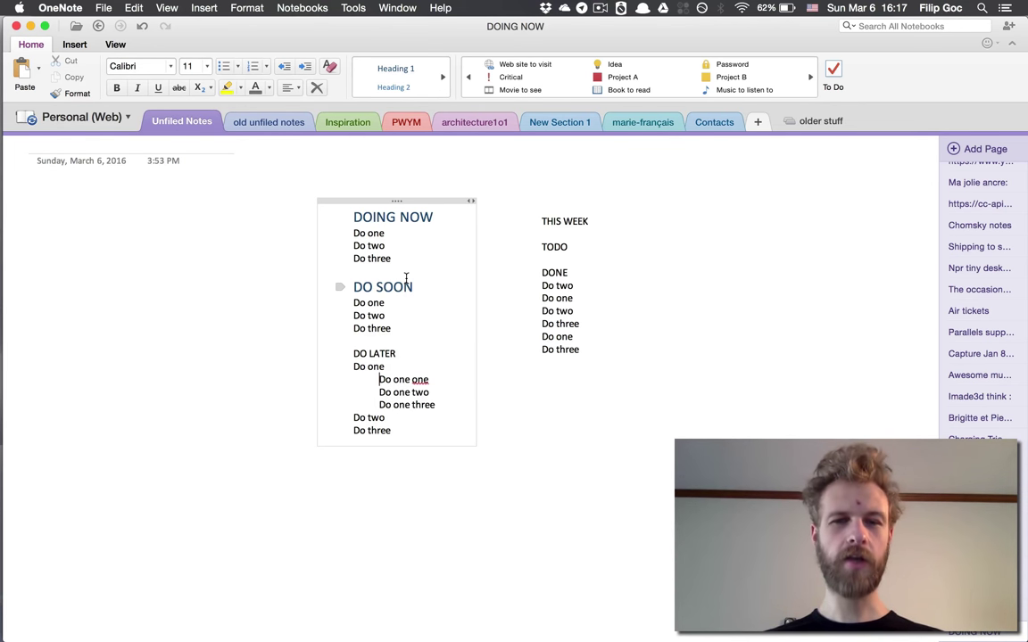
pyautogui.hotkey('shift', 'Down')
pyautogui.hotkey('shift', 'Down')
pyautogui.hotkey('shift', 'Down')
pyautogui.hotkey('shift', 'Tab')
pyautogui.press('Tab')
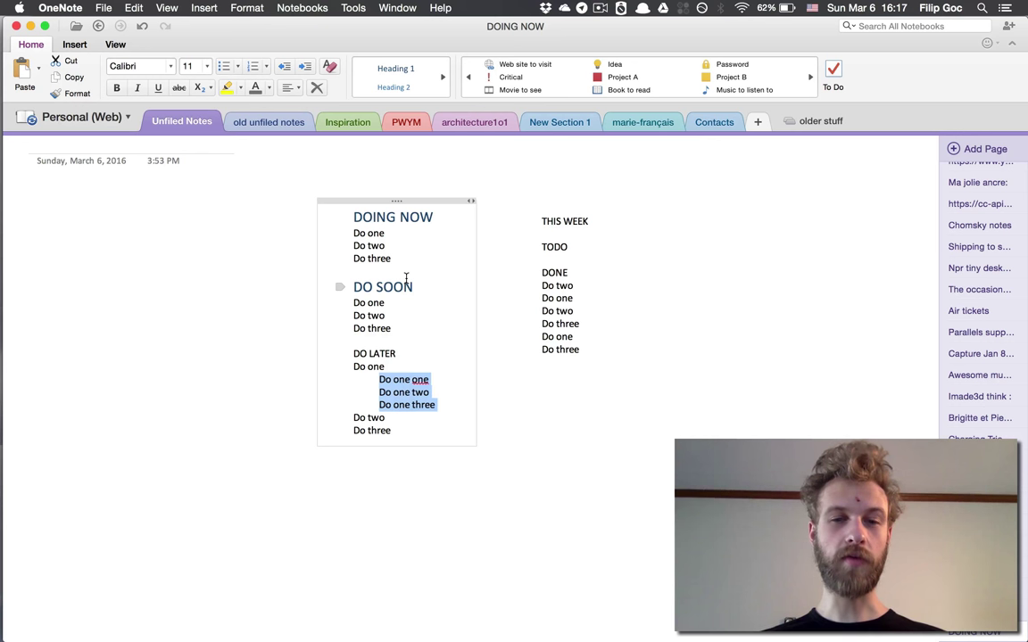
pyautogui.press('Tab')
pyautogui.press('Tab')
pyautogui.hotkey('shift', 'Tab')
pyautogui.hotkey('shift', 'Tab')
pyautogui.hotkey('shift', 'Tab')
pyautogui.press('Tab')
pyautogui.press('Tab')
pyautogui.press('Tab')
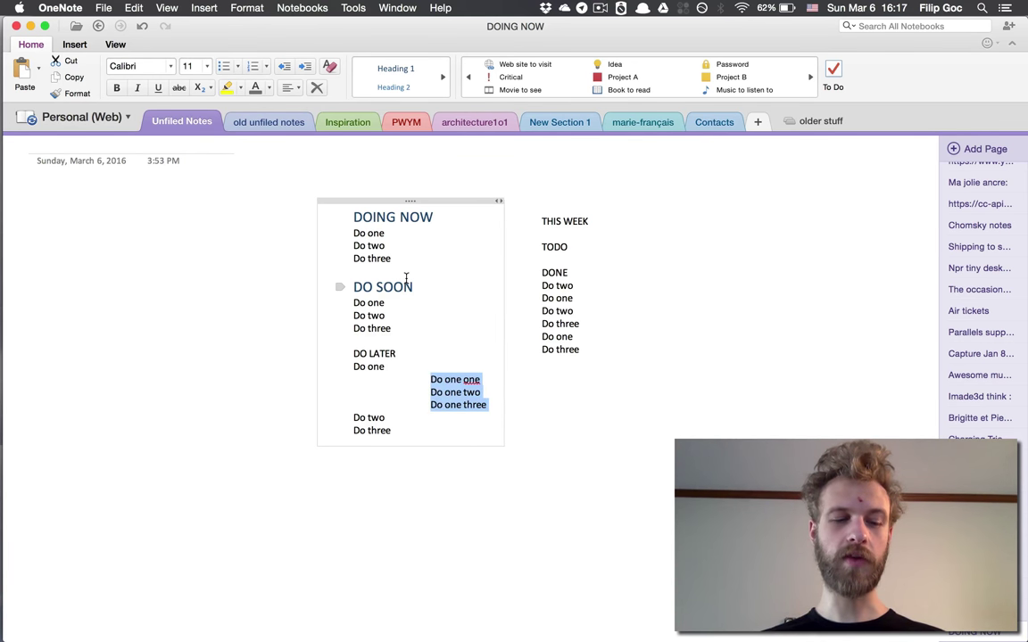
# Remove all indentation from the three "Do one" sub-items under DO LATER
pyautogui.press('Tab')
pyautogui.hotkey('shift', 'Tab')
pyautogui.hotkey('shift', 'Tab')
pyautogui.hotkey('shift', 'Tab')
pyautogui.hotkey('shift', 'Tab')
pyautogui.press('Down')
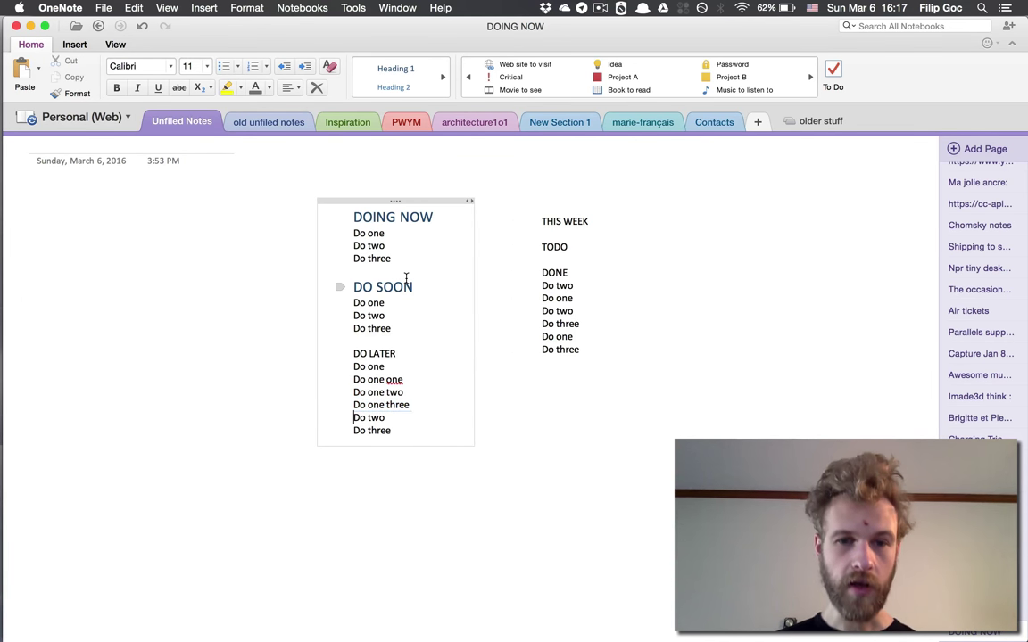
# Practise selecting whole lines in the DO LATER list by extending and shrinking the selection up and down
pyautogui.press('Up')
pyautogui.press('Up')
pyautogui.press('Up')
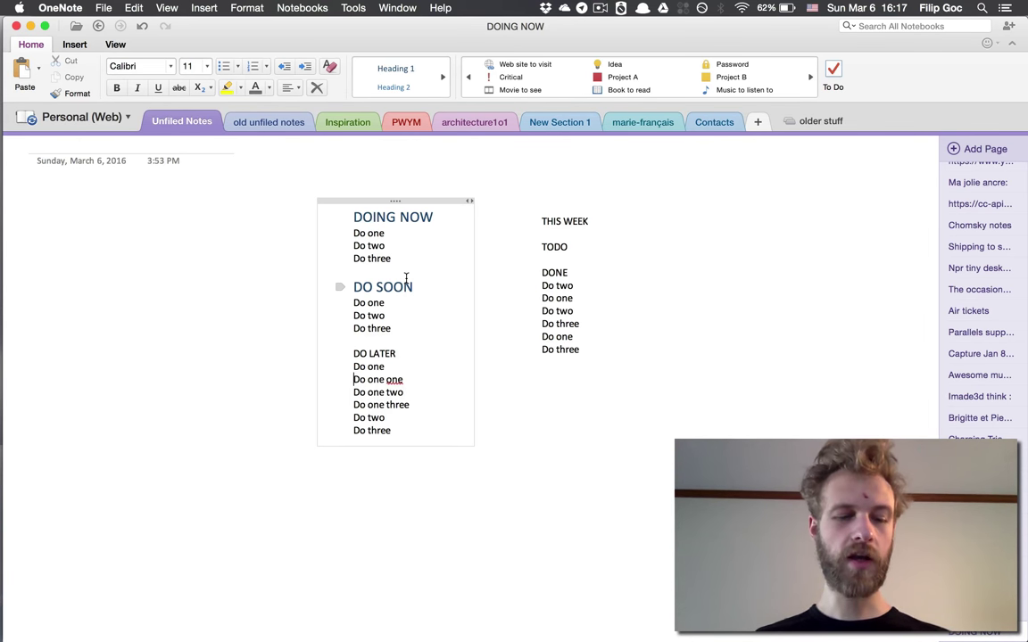
pyautogui.hotkey('shift', 'Up')
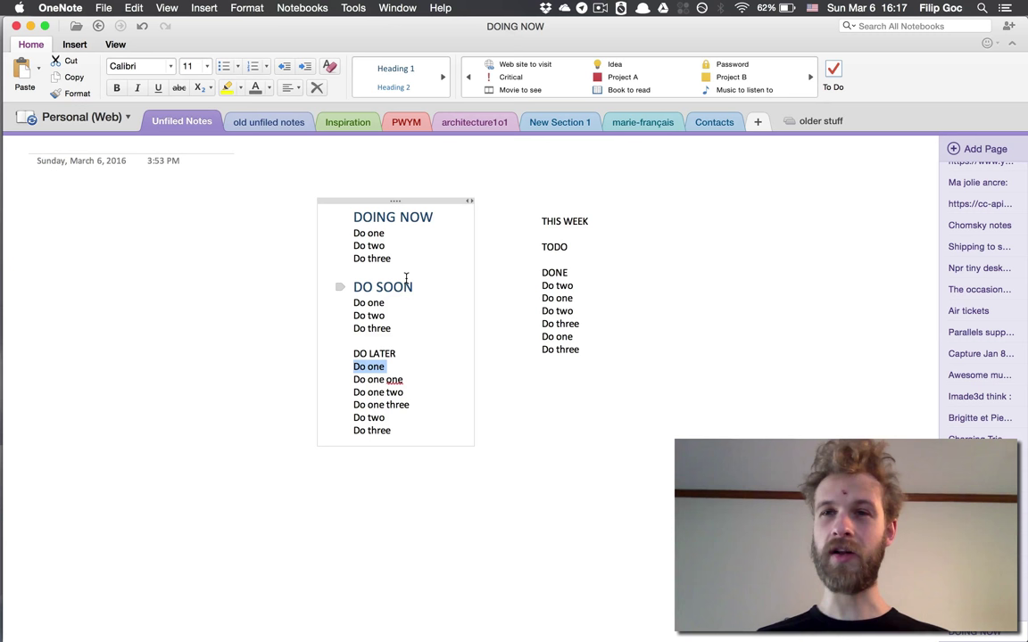
pyautogui.hotkey('shift', 'Down')
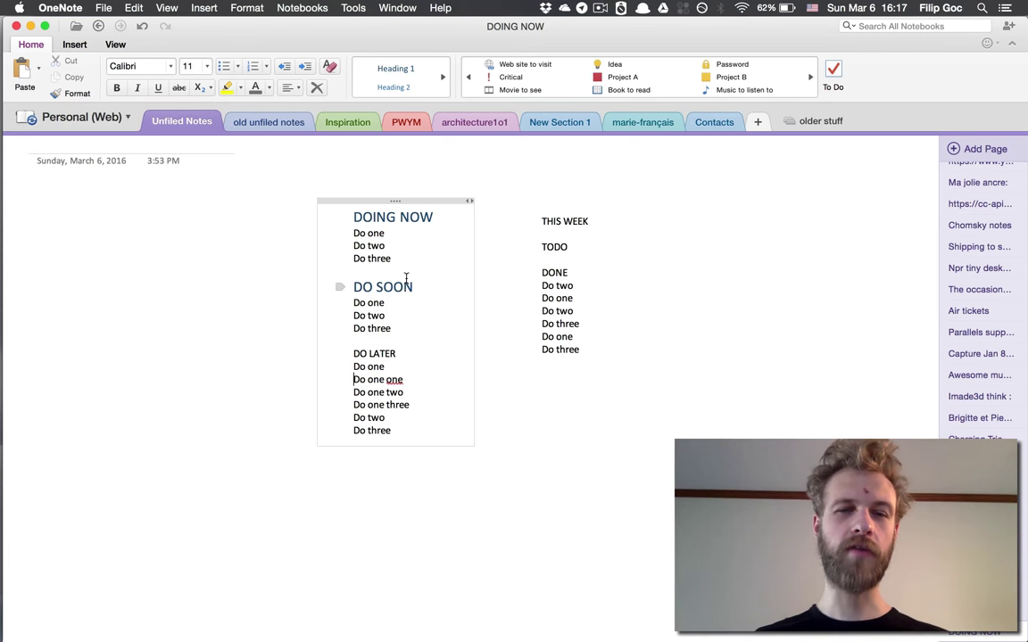
pyautogui.hotkey('shift', 'Down')
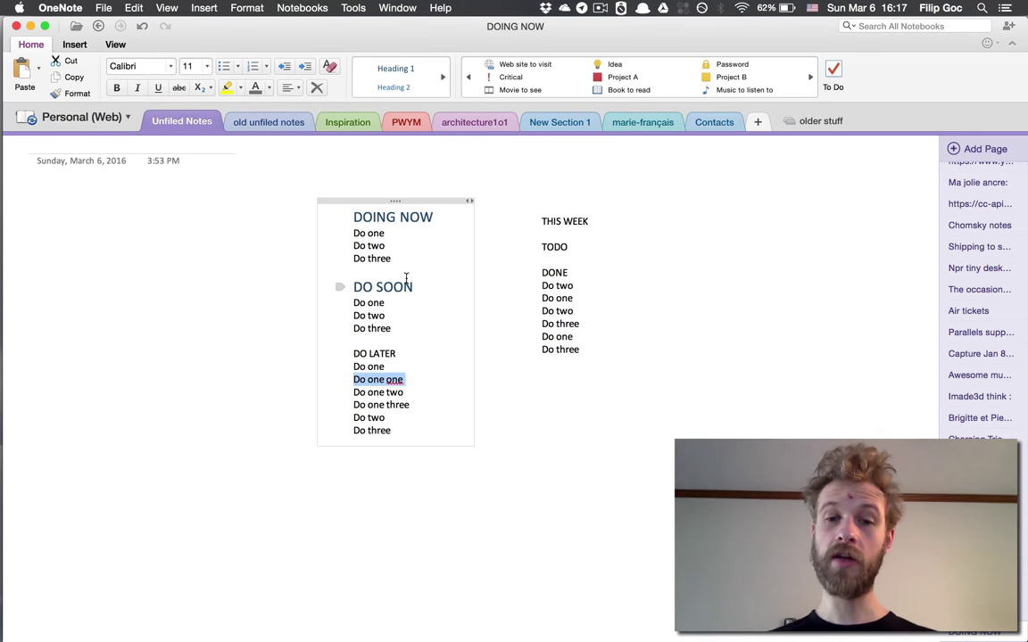
pyautogui.press('Up')
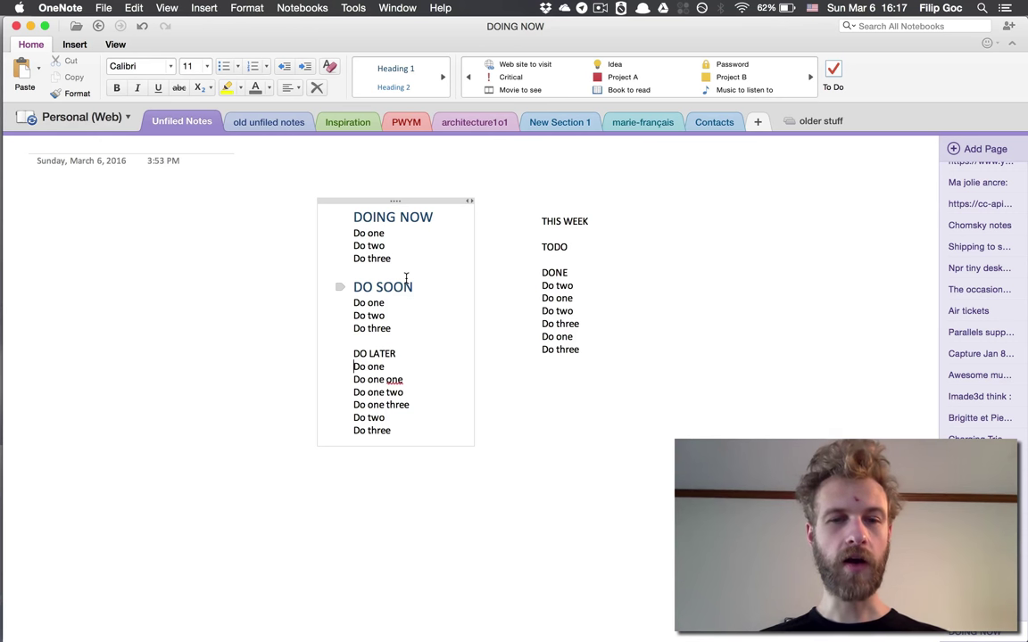
pyautogui.hotkey('shift', 'Down')
pyautogui.hotkey('shift', 'Down')
pyautogui.hotkey('shift', 'Down')
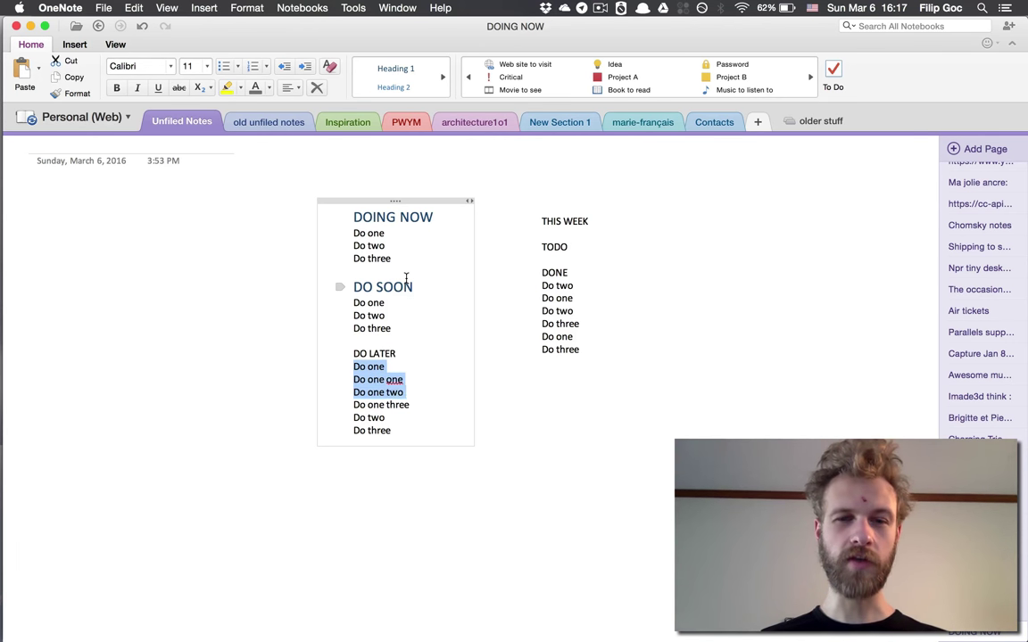
pyautogui.hotkey('shift', 'Down')
pyautogui.hotkey('shift', 'Down')
pyautogui.hotkey('shift', 'Up')
pyautogui.hotkey('shift', 'Up')
pyautogui.hotkey('shift', 'Up')
pyautogui.hotkey('shift', 'Up')
pyautogui.hotkey('shift', 'Up')
pyautogui.hotkey('shift', 'Up')
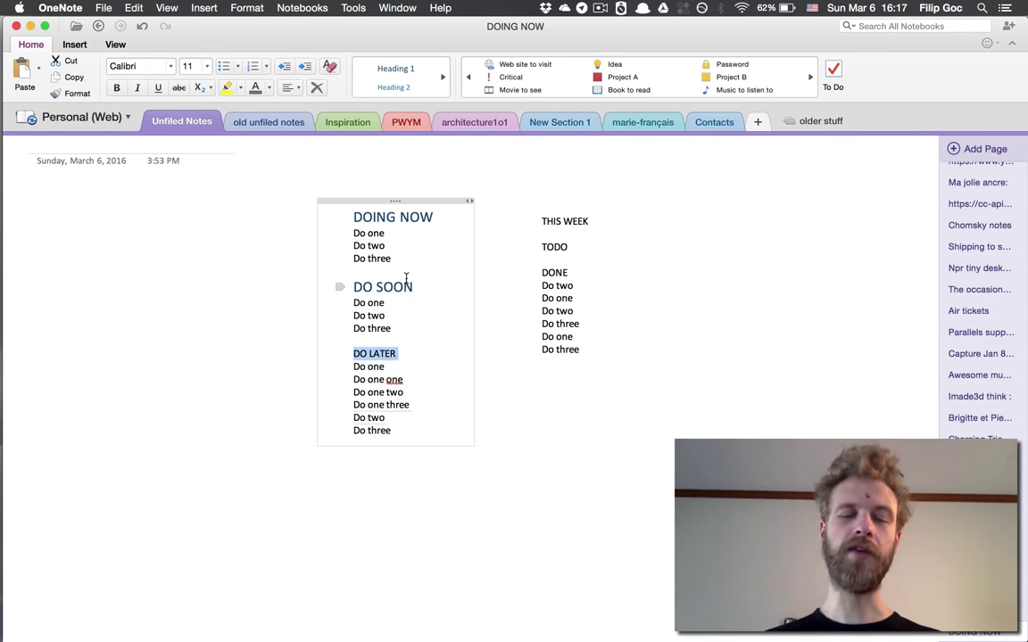
pyautogui.hotkey('shift', 'Down')
pyautogui.hotkey('shift', 'Down')
pyautogui.hotkey('shift', 'Down')
pyautogui.hotkey('shift', 'Down')
pyautogui.press('Right')
pyautogui.press('Up')
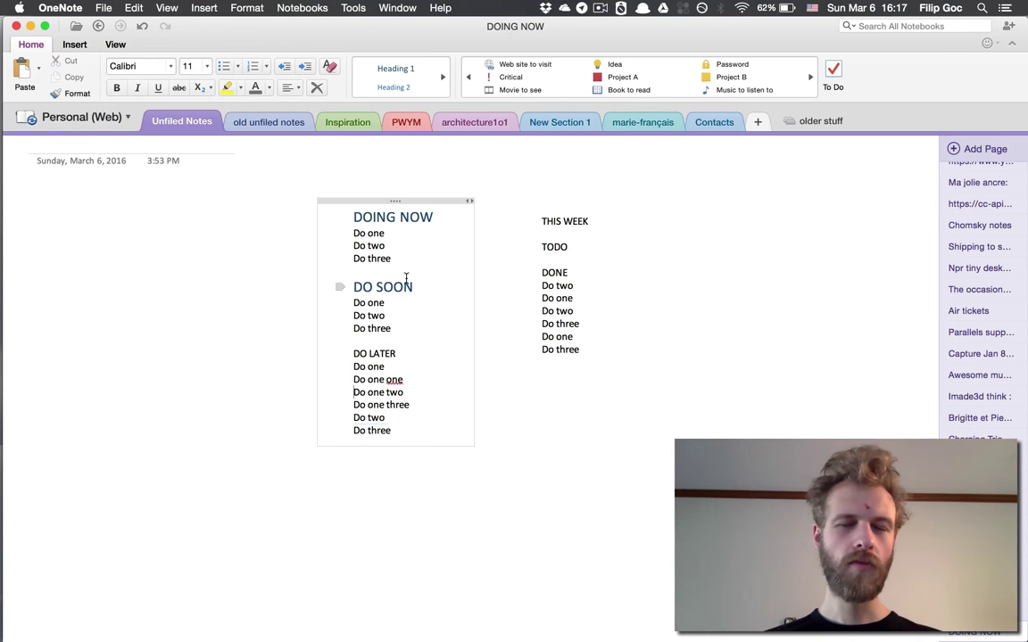
# Apply the Heading 1 style to the DO LATER title
pyautogui.press('Up')
pyautogui.press('Up')
pyautogui.press('Up')
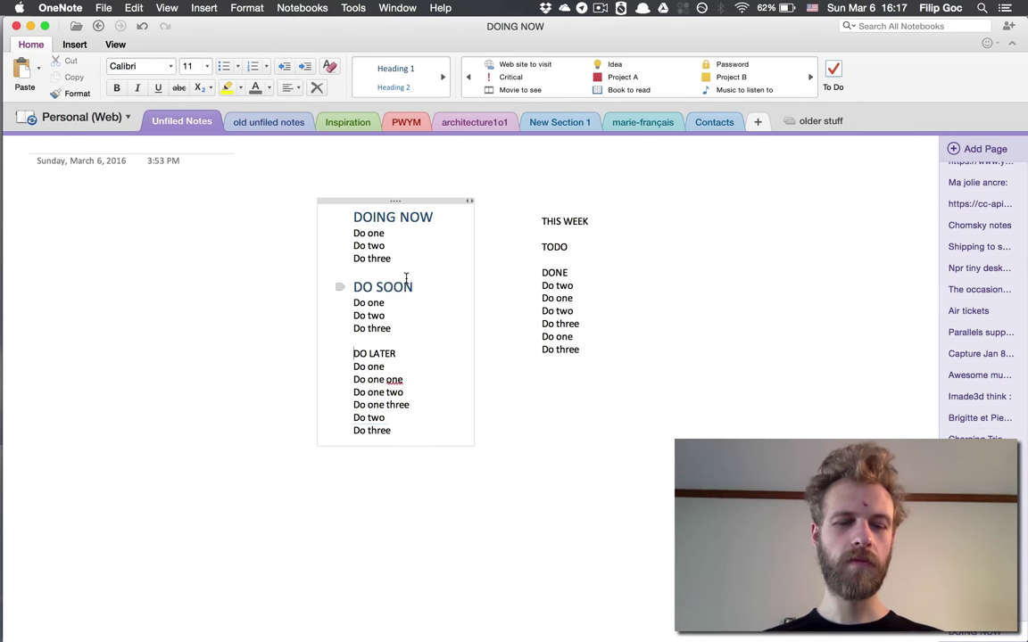
pyautogui.press('super+alt+1')
# Select the lines "Do one one" through "Do one three" under DO LATER and indent them one level together
pyautogui.press('Down')
pyautogui.press('Down')
pyautogui.hotkey('shift', 'Down')
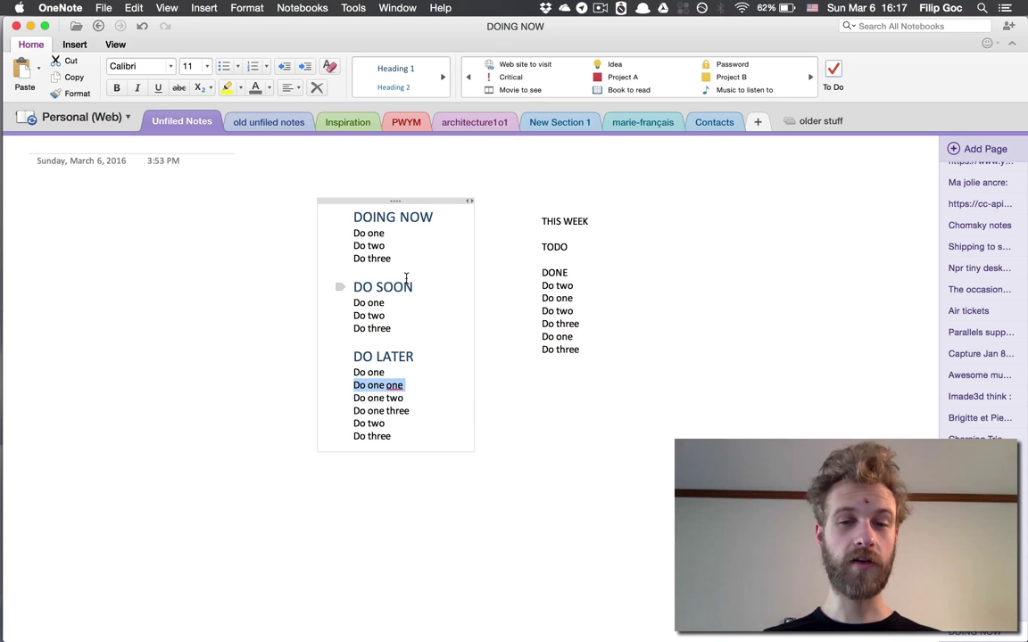
pyautogui.hotkey('shift', 'Down')
pyautogui.hotkey('shift', 'Down')
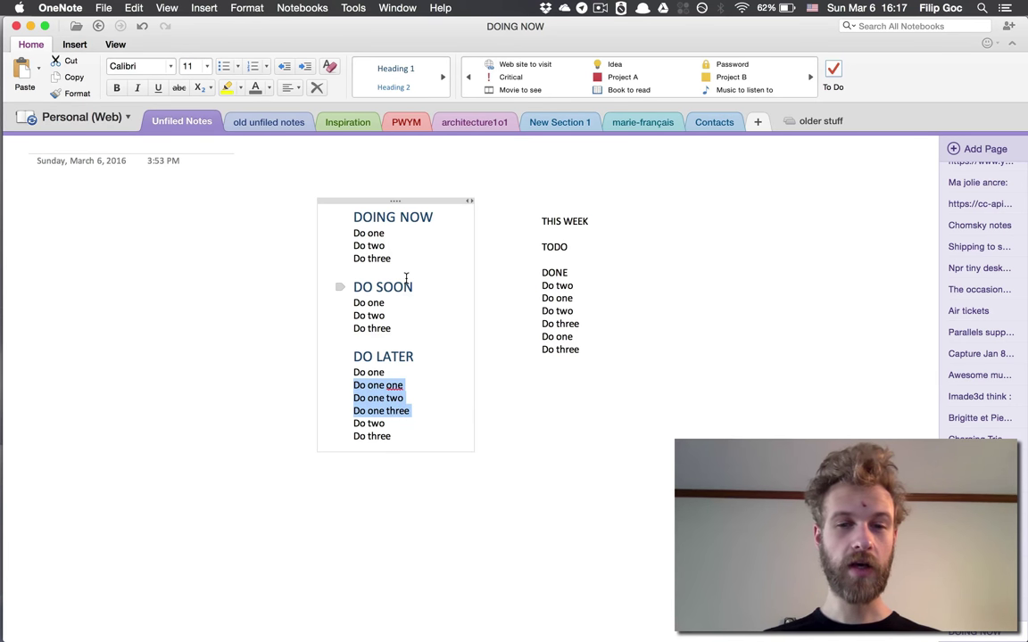
pyautogui.press('Tab')
# Try a To Do tag on "Do one" under DO LATER, checking it off and removing it again
pyautogui.press('Up')
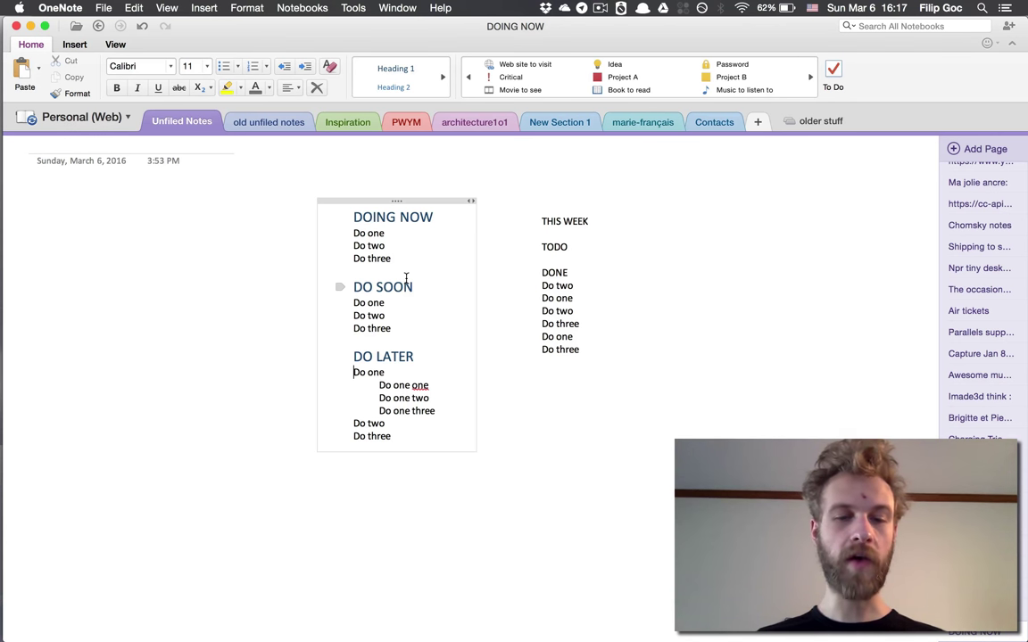
pyautogui.press('super+1')
pyautogui.press('super+1')
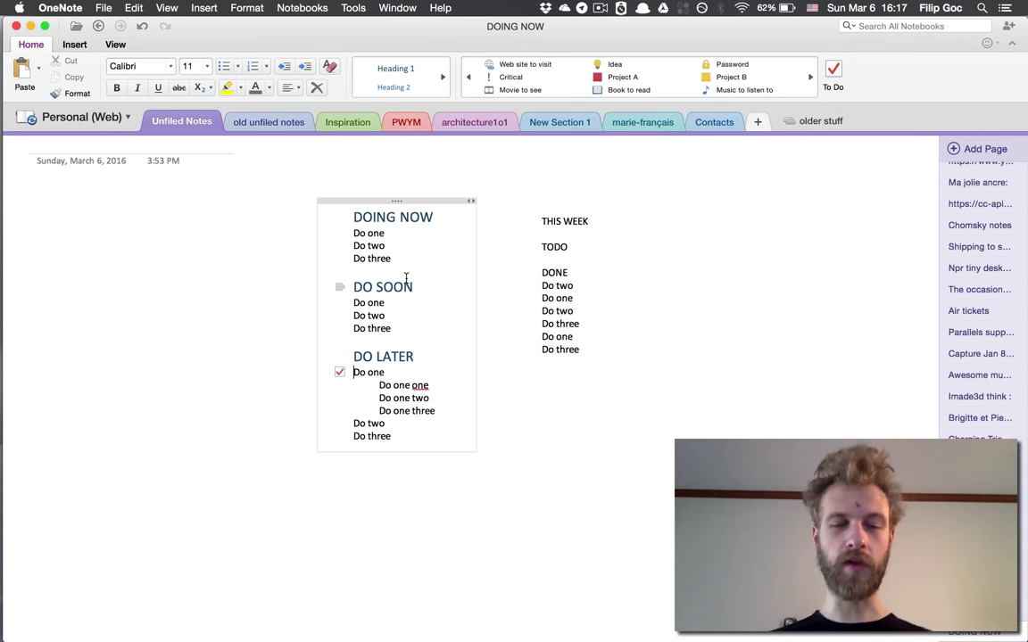
pyautogui.press('super+1')
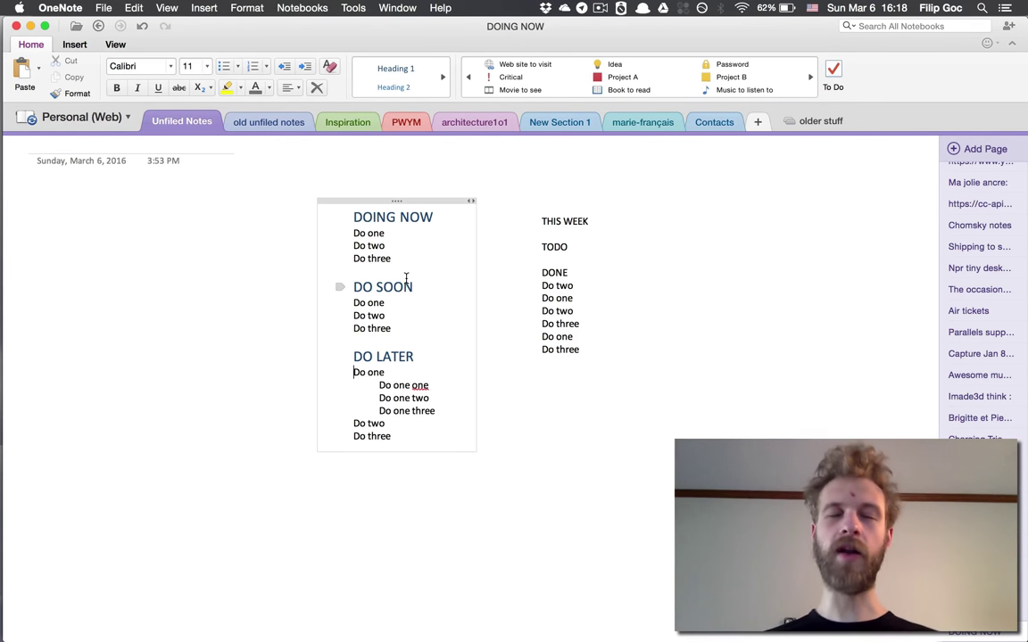
pyautogui.write('1')
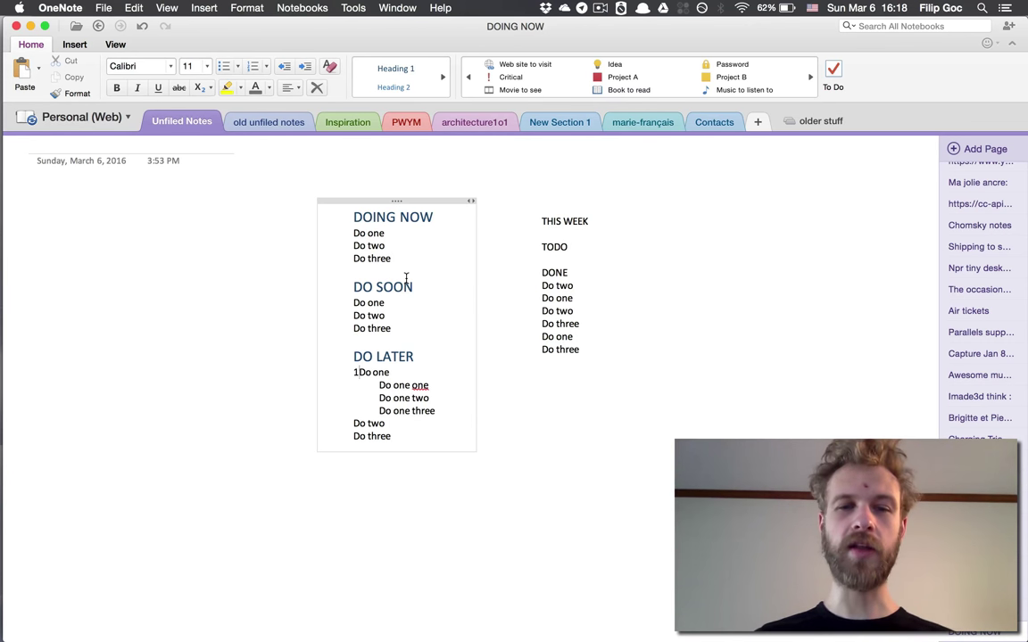
pyautogui.press('BackSpace')
# Try To Do tags on all six DO LATER items at once, checking them off and removing the tags
pyautogui.hotkey('shift', 'Down')
pyautogui.hotkey('shift', 'Down')
pyautogui.hotkey('shift', 'Down')
pyautogui.hotkey('shift', 'Down')
pyautogui.hotkey('shift', 'Down')
pyautogui.hotkey('shift', 'Down')
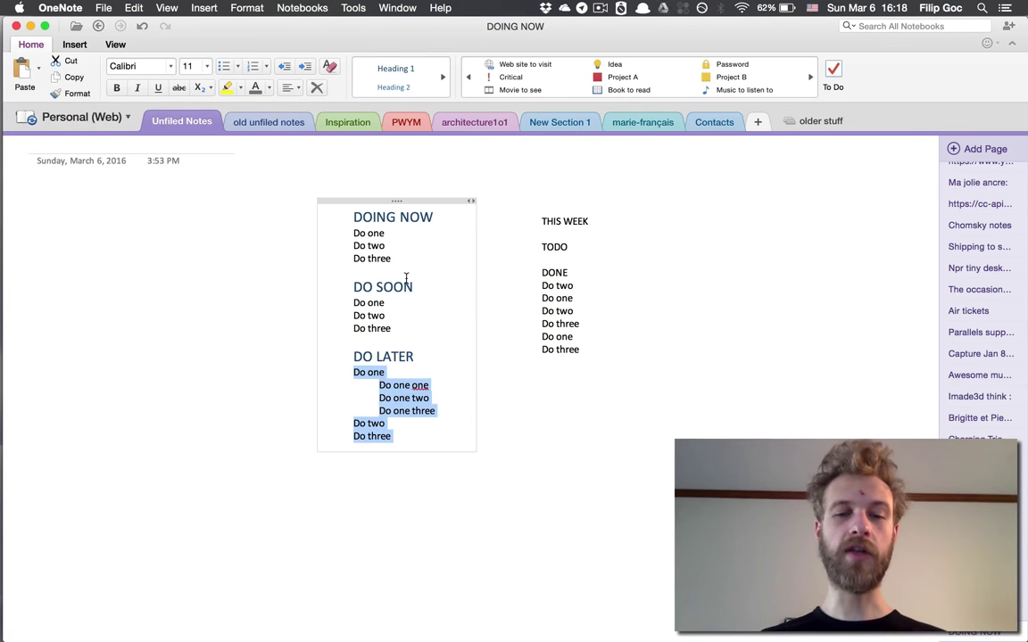
pyautogui.press('super+1')
pyautogui.press('super+1')
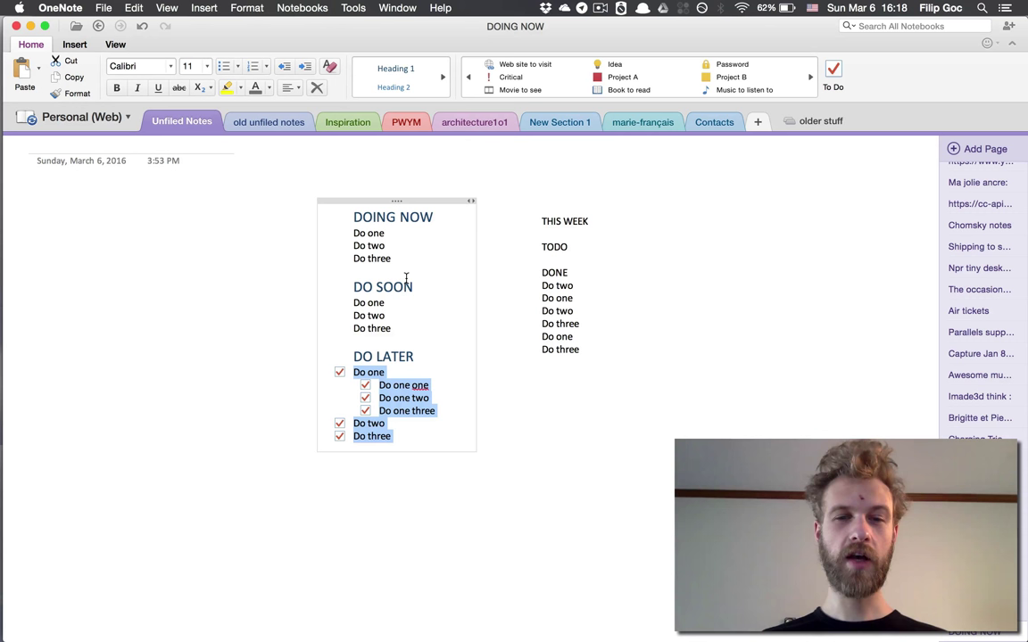
pyautogui.press('super+1')
# Indent all six DO LATER items one more level and tag them with unchecked To Do boxes
pyautogui.press('Up')
pyautogui.press('Up')
pyautogui.press('Up')
pyautogui.press('Up')
pyautogui.press('Up')
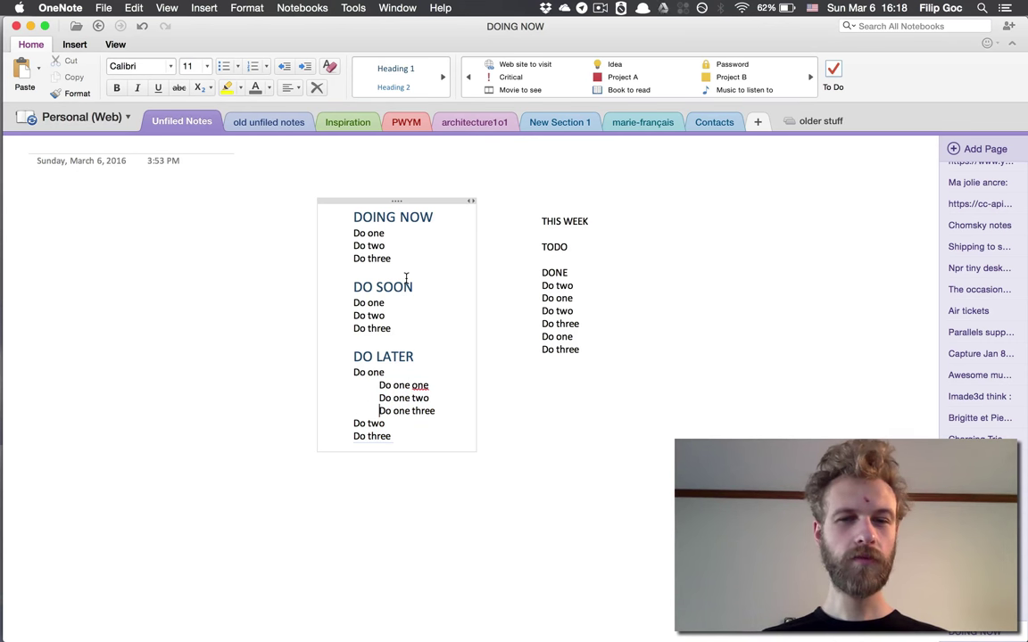
pyautogui.hotkey('shift', 'Down')
pyautogui.hotkey('shift', 'Down')
pyautogui.hotkey('shift', 'Down')
pyautogui.hotkey('shift', 'Down')
pyautogui.hotkey('shift', 'Down')
pyautogui.hotkey('shift', 'Down')
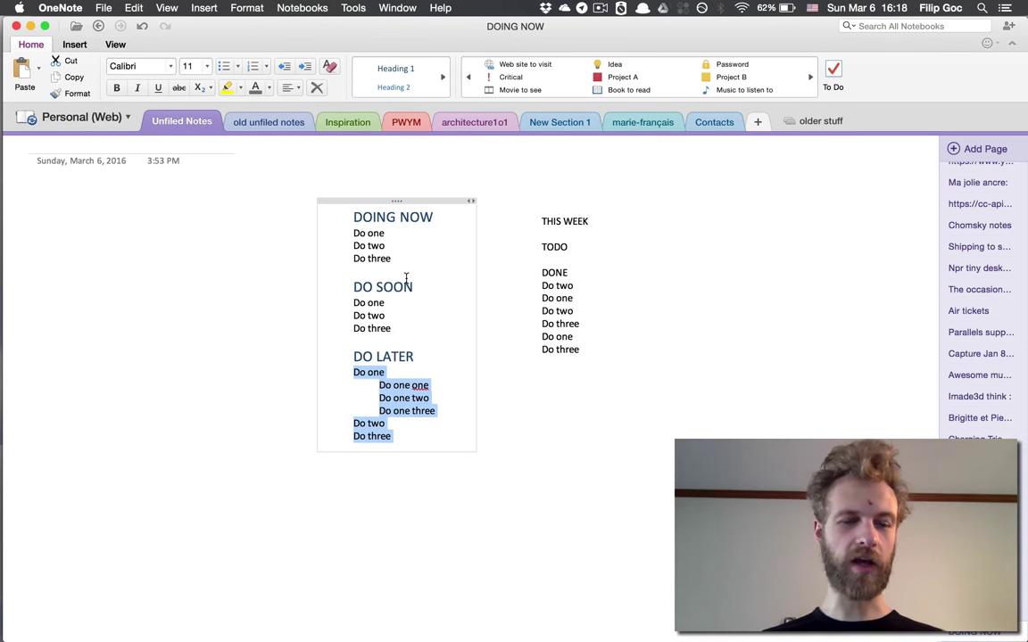
pyautogui.press('Tab')
pyautogui.press('super+1')
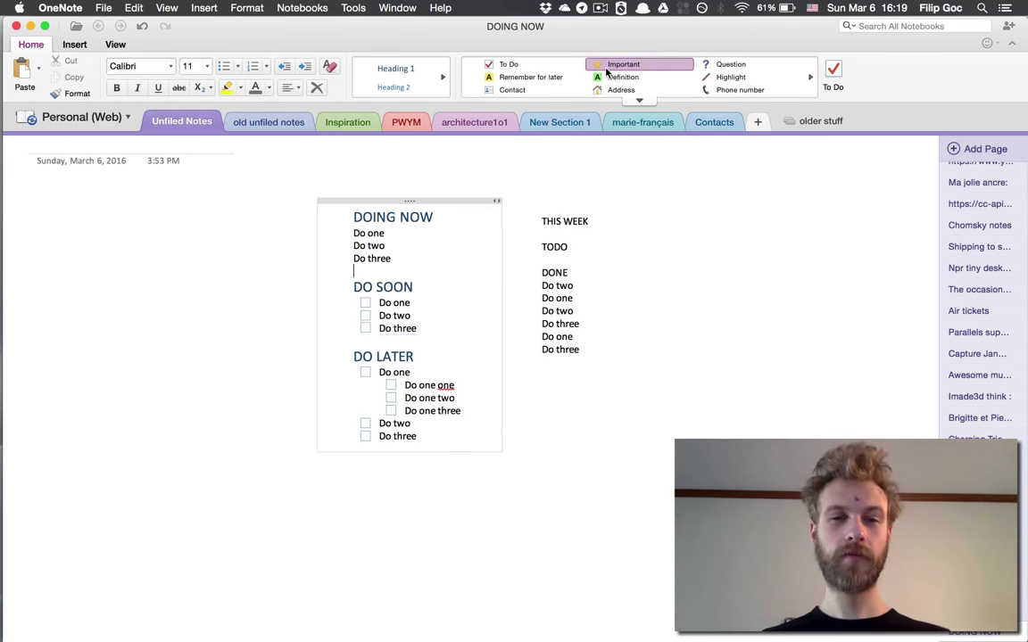
# Tag the three items under DOING NOW with To Do checkboxes
pyautogui.press('Up')
pyautogui.press('Up')
pyautogui.press('Up')
pyautogui.hotkey('shift', 'Down')
pyautogui.hotkey('shift', 'Down')
pyautogui.hotkey('shift', 'Down')
pyautogui.press('super+1')
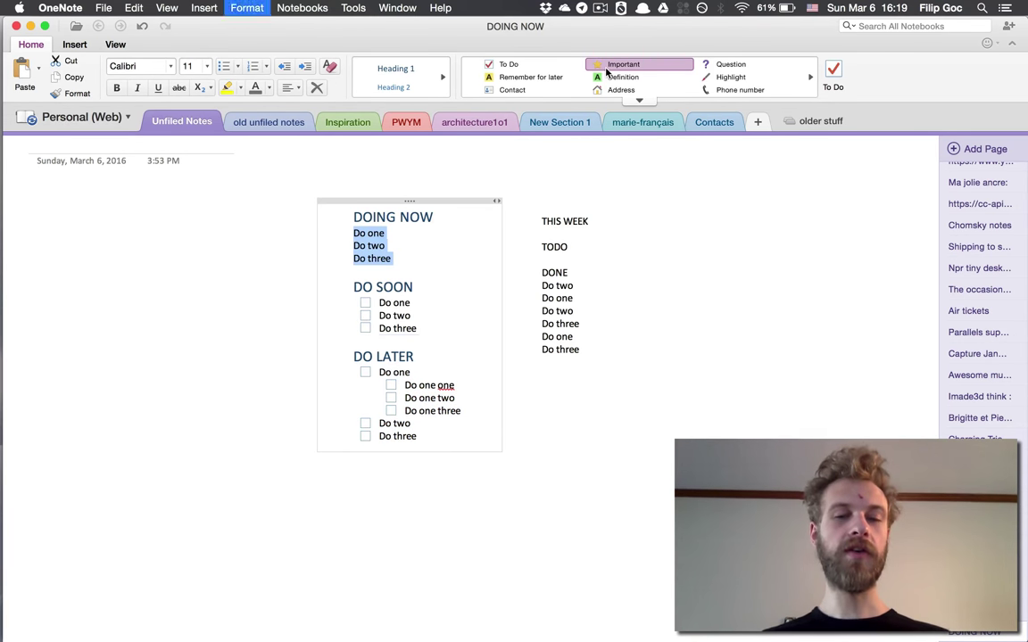
# Try moving "Do three" up and back down within the DOING NOW list
pyautogui.press('Down')
pyautogui.press('Down')
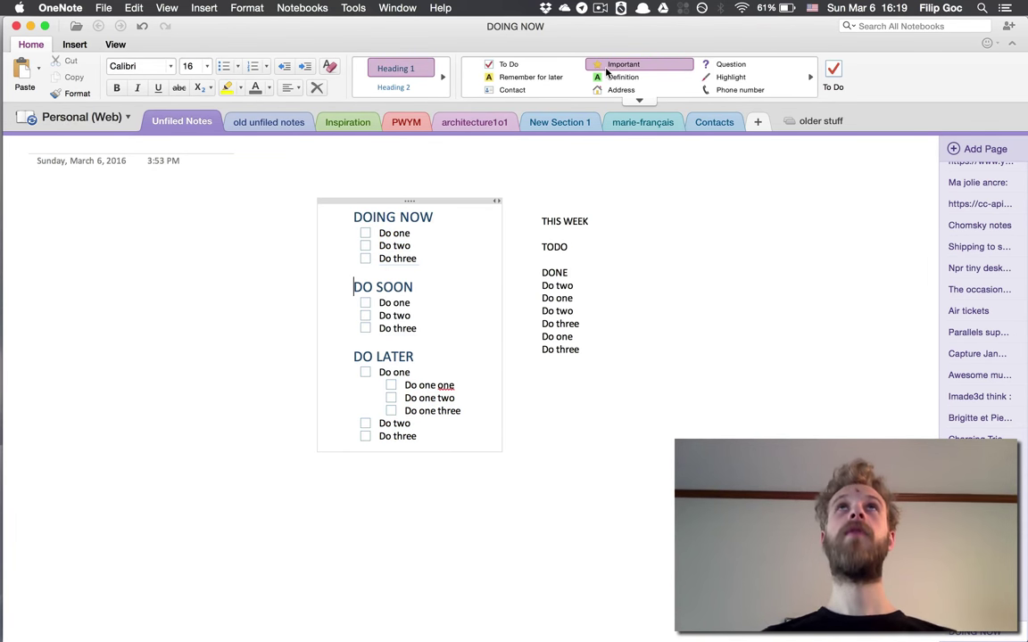
pyautogui.press('Up')
pyautogui.press('Up')
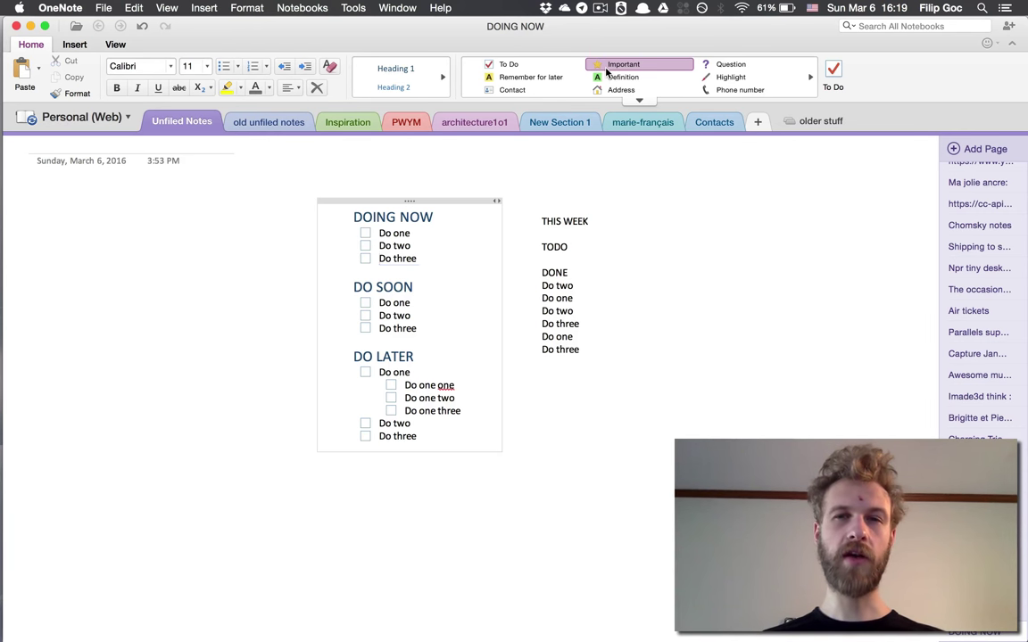
pyautogui.hotkey('alt', 'shift', 'Up')
pyautogui.hotkey('alt', 'shift', 'Up')
pyautogui.hotkey('alt', 'shift', 'Down')
pyautogui.hotkey('alt', 'shift', 'Down')
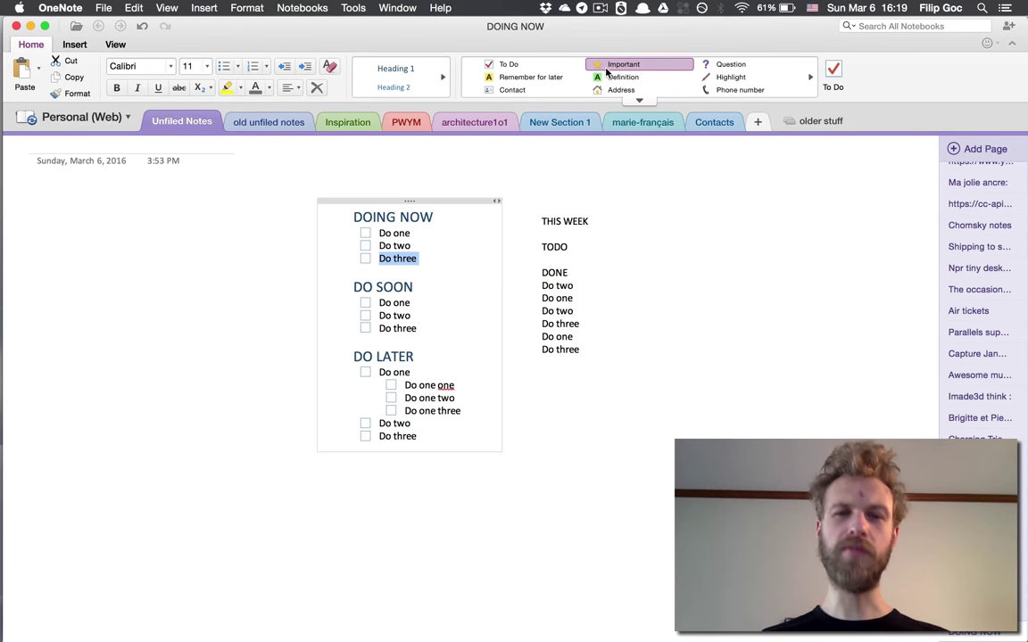
pyautogui.hotkey('alt', 'shift', 'Up')
pyautogui.hotkey('alt', 'shift', 'Up')
pyautogui.hotkey('alt', 'shift', 'Down')
pyautogui.hotkey('alt', 'shift', 'Down')
pyautogui.press('Up')
pyautogui.press('Up')
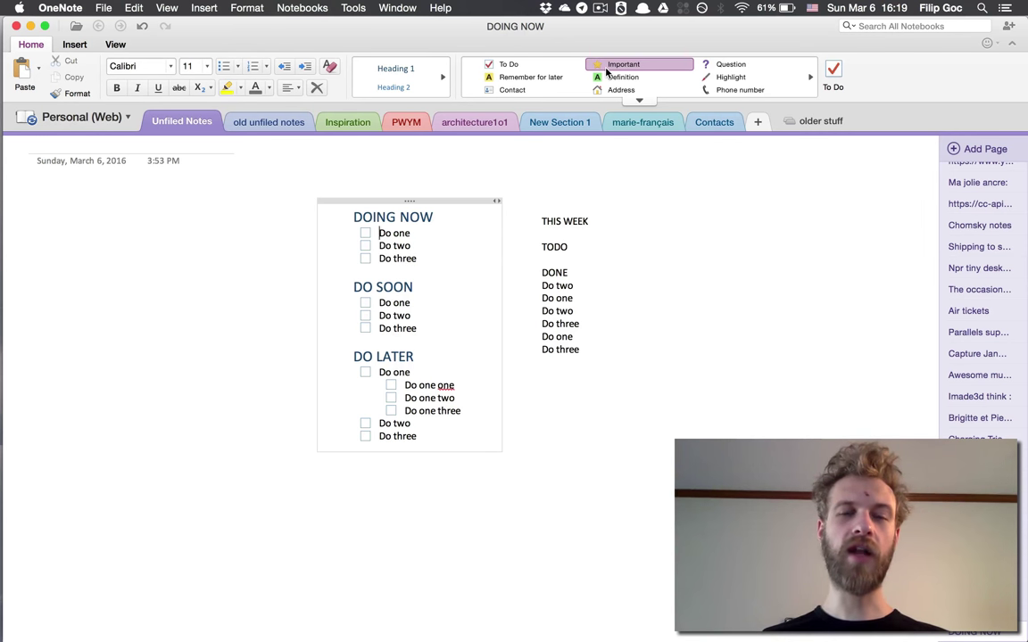
# Move "Do two" under DO SOON down into the DO LATER list and bring it back up to just below "Do three"
pyautogui.press('Down')
pyautogui.press('Down')
pyautogui.press('Down')
pyautogui.press('Down')
pyautogui.press('Down')
pyautogui.press('Down')
pyautogui.press('Up')
pyautogui.press('Up')
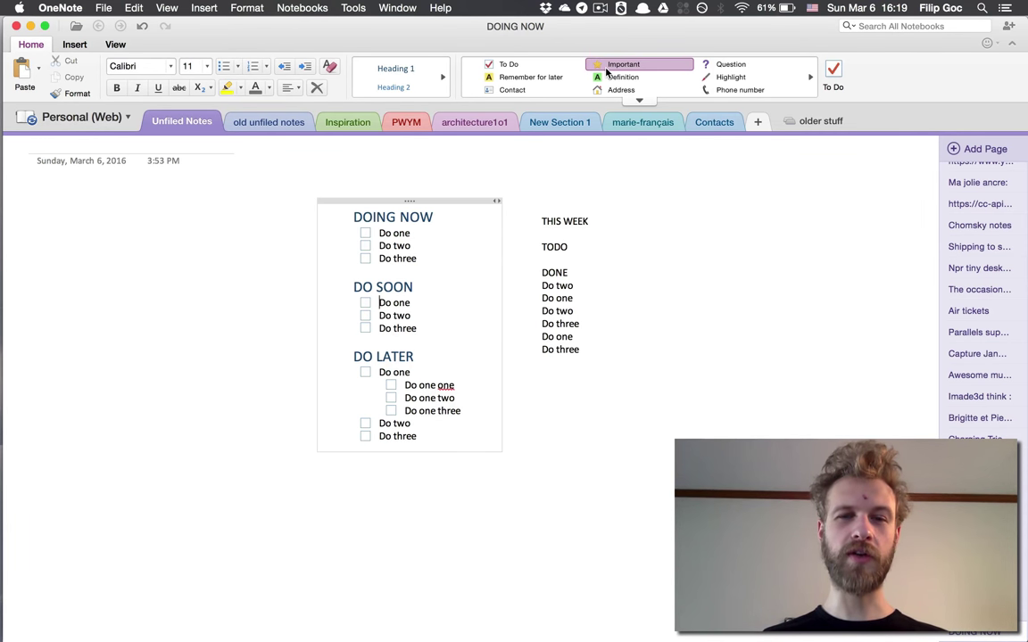
pyautogui.press('Down')
pyautogui.hotkey('alt', 'shift', 'Down')
pyautogui.hotkey('alt', 'shift', 'Down')
pyautogui.hotkey('alt', 'shift', 'Down')
pyautogui.hotkey('alt', 'shift', 'Down')
pyautogui.hotkey('alt', 'shift', 'Down')
pyautogui.hotkey('alt', 'shift', 'Down')
pyautogui.hotkey('alt', 'shift', 'Down')
pyautogui.hotkey('alt', 'shift', 'Up')
pyautogui.hotkey('alt', 'shift', 'Up')
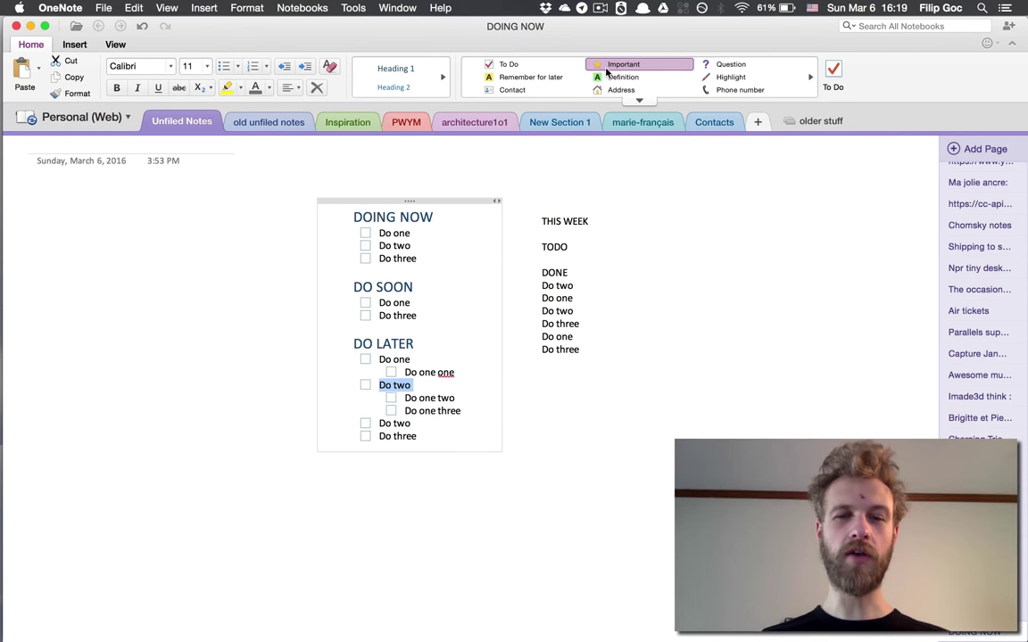
pyautogui.hotkey('alt', 'shift', 'Up')
pyautogui.hotkey('alt', 'shift', 'Up')
pyautogui.hotkey('alt', 'shift', 'Up')
pyautogui.hotkey('alt', 'shift', 'Up')
# Try moving all three DO SOON items together down the list and back up
pyautogui.press('Up')
pyautogui.press('Up')
pyautogui.hotkey('shift', 'Down')
pyautogui.hotkey('shift', 'Down')
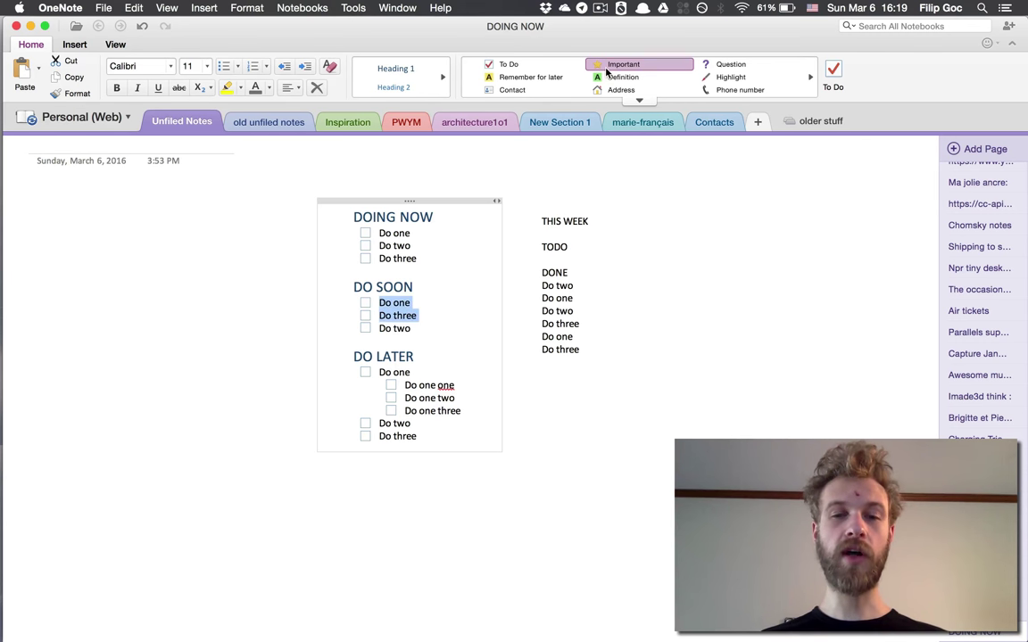
pyautogui.hotkey('shift', 'Down')
pyautogui.hotkey('alt', 'shift', 'Down')
pyautogui.hotkey('alt', 'shift', 'Down')
pyautogui.hotkey('alt', 'shift', 'Up')
pyautogui.hotkey('alt', 'shift', 'Up')
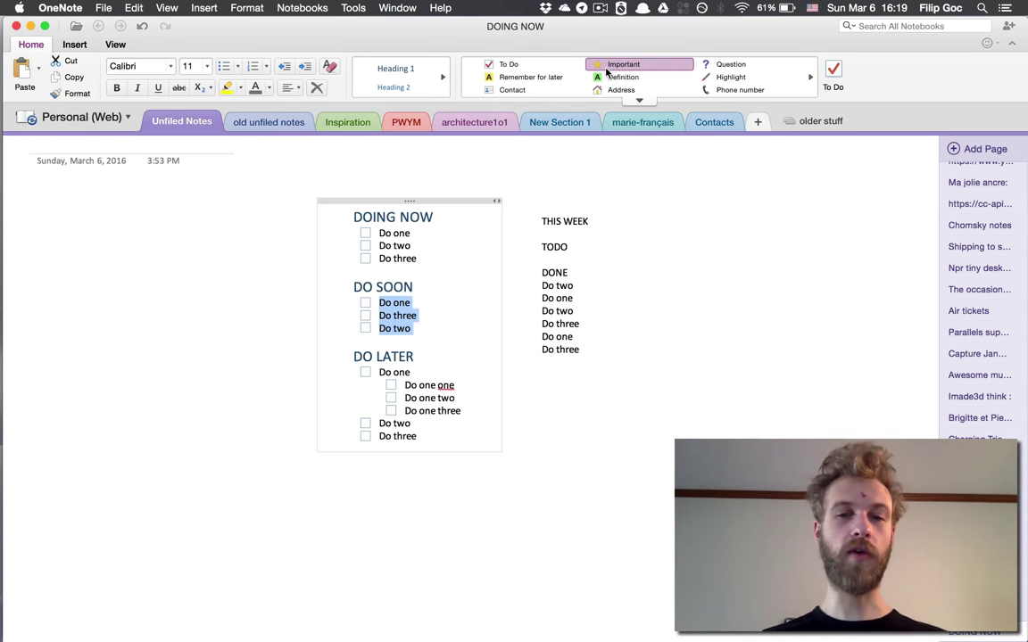
pyautogui.press('Up')
pyautogui.press('Down')
pyautogui.press('Down')
pyautogui.press('super+a')
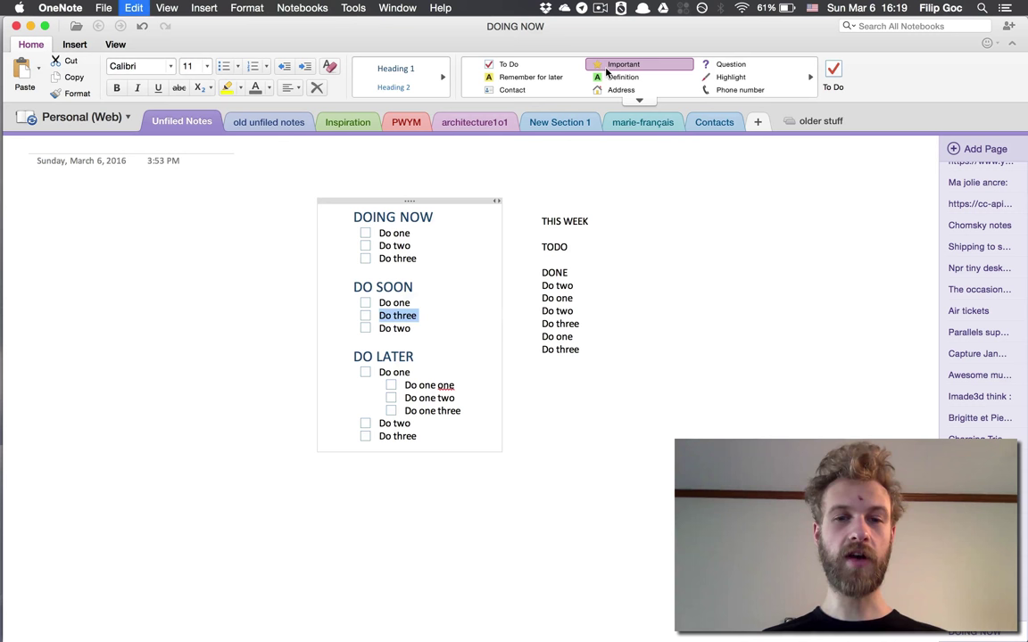
pyautogui.press('super+a')
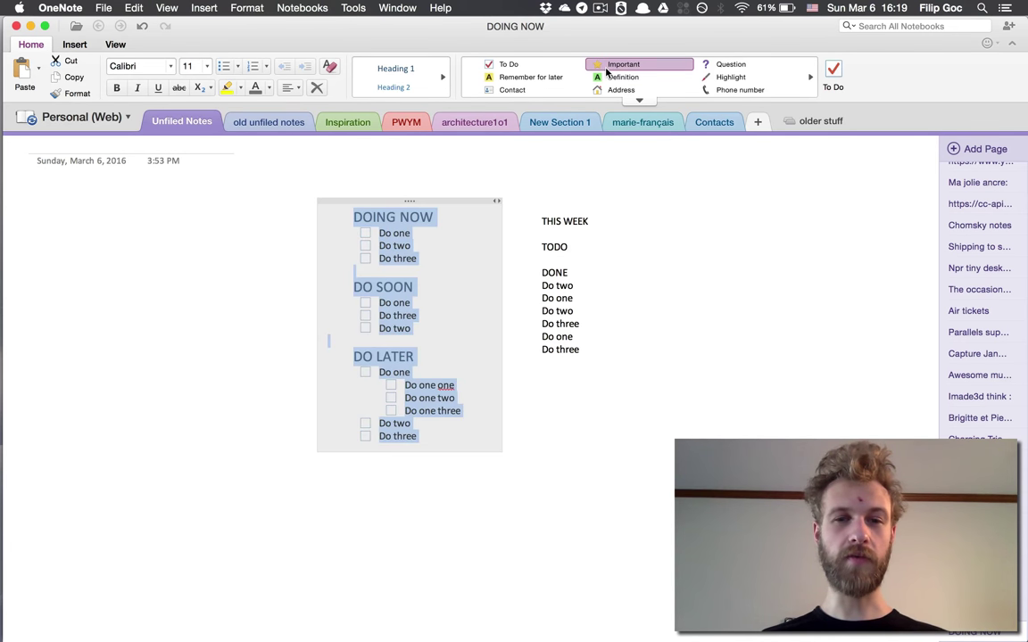
pyautogui.press('Left')
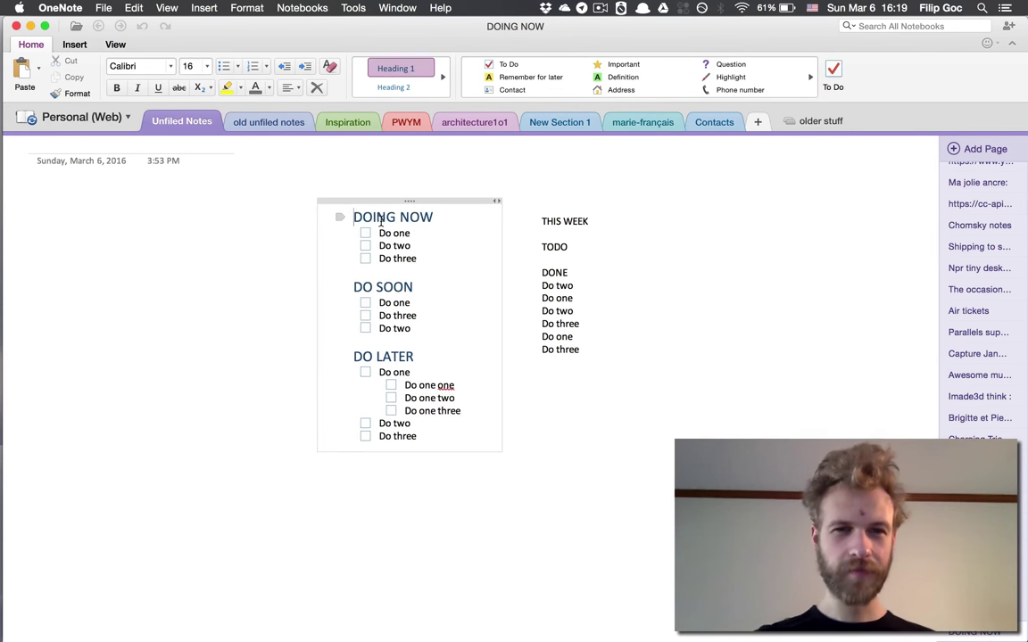
# Try moving the DOING NOW and DO SOON sections together down past the DO LATER heading and back up
pyautogui.moveTo(354, 217); pyautogui.dragTo(419, 329)
pyautogui.press('alt+super+Down')
pyautogui.press('alt+super+Down')
pyautogui.press('alt+super+Down')
pyautogui.press('alt+super+Down')
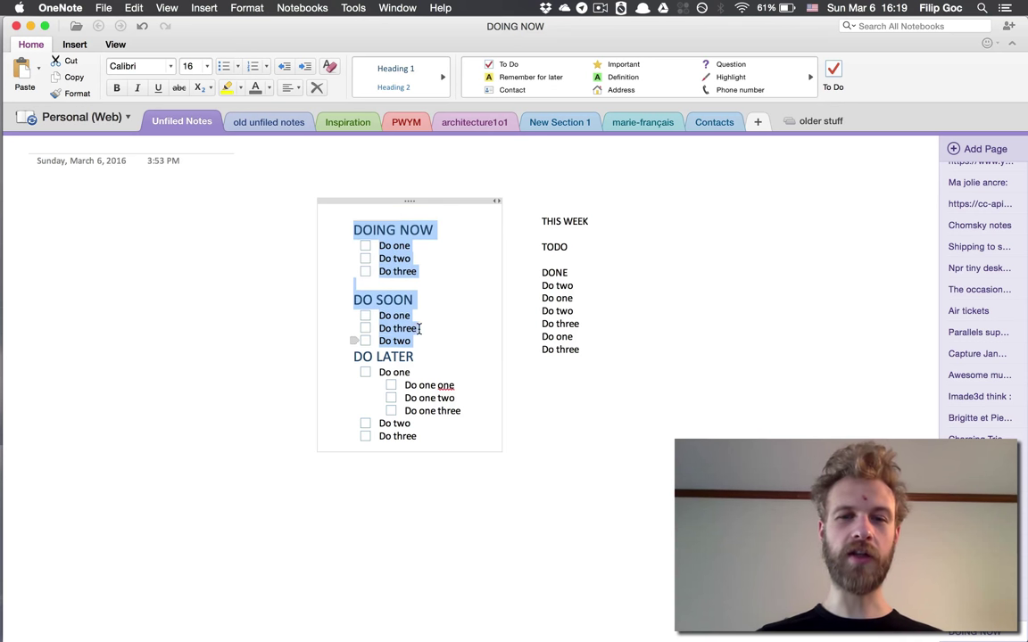
pyautogui.press('alt+super+Down')
pyautogui.press('alt+super+Down')
pyautogui.press('alt+super+Down')
pyautogui.press('alt+super+Up')
pyautogui.press('alt+super+Up')
pyautogui.press('alt+super+Up')
pyautogui.press('alt+super+Up')
pyautogui.press('alt+super+Up')
pyautogui.press('alt+super+Up')
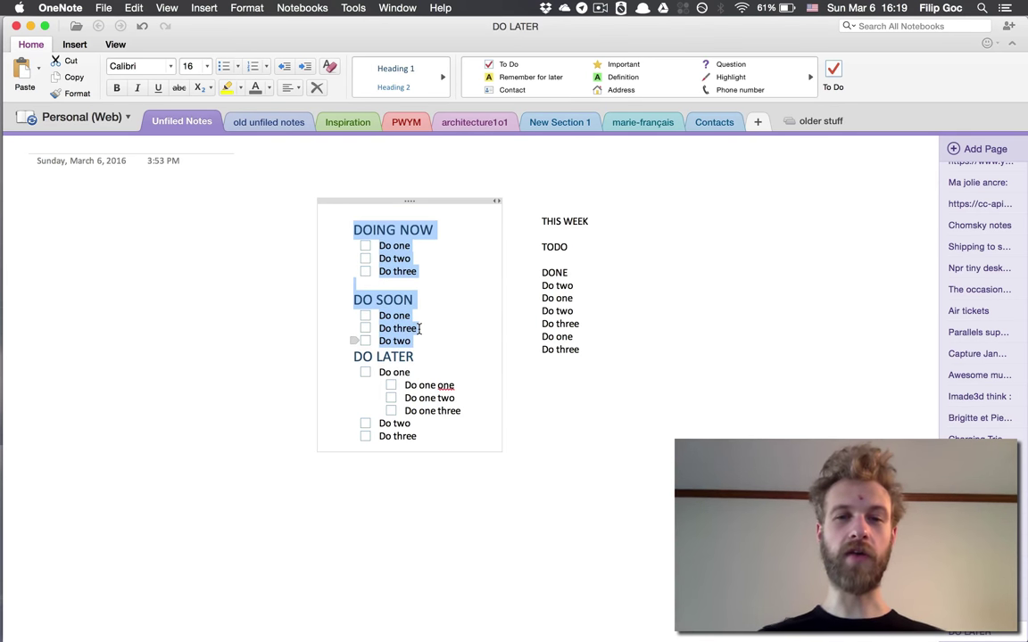
pyautogui.click(418, 328)
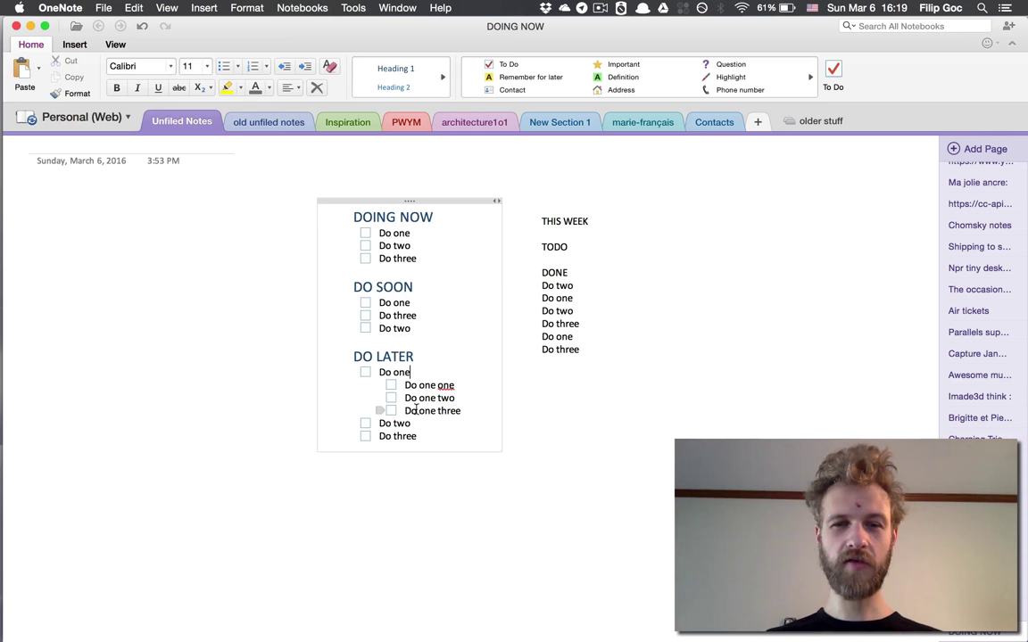
# Collapse the sub-items of "Do one" under DO LATER and expand them again
pyautogui.doubleClick(354, 374)
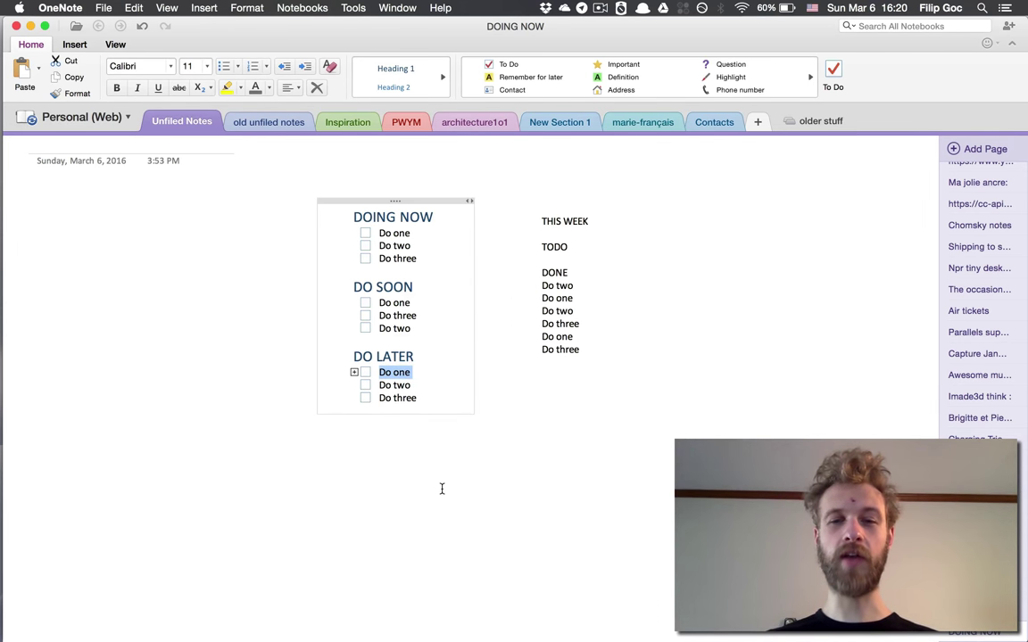
pyautogui.click(440, 396)
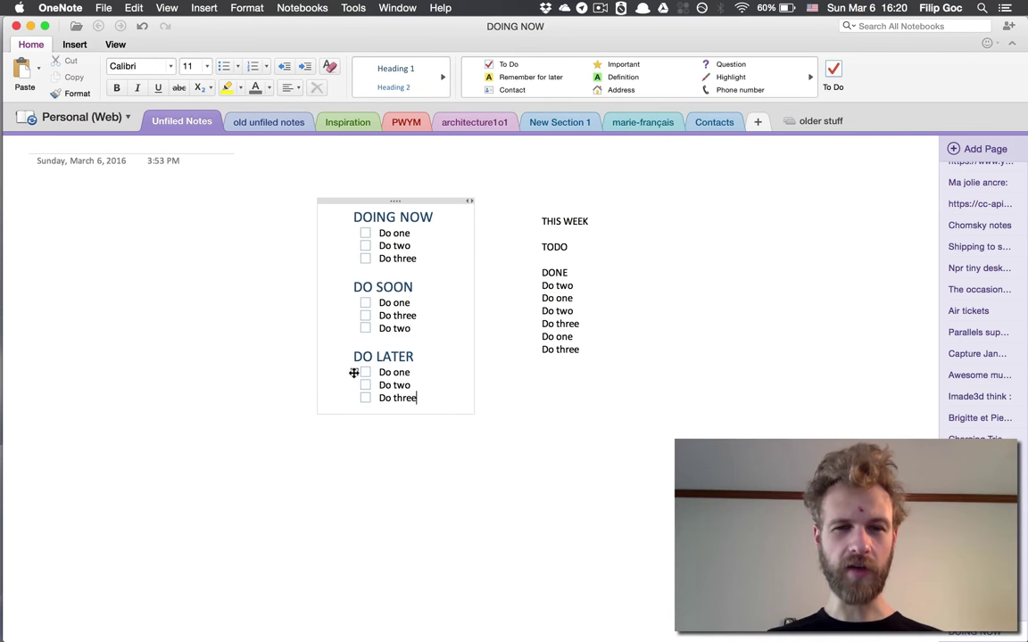
pyautogui.doubleClick(356, 372)
pyautogui.click(430, 397)
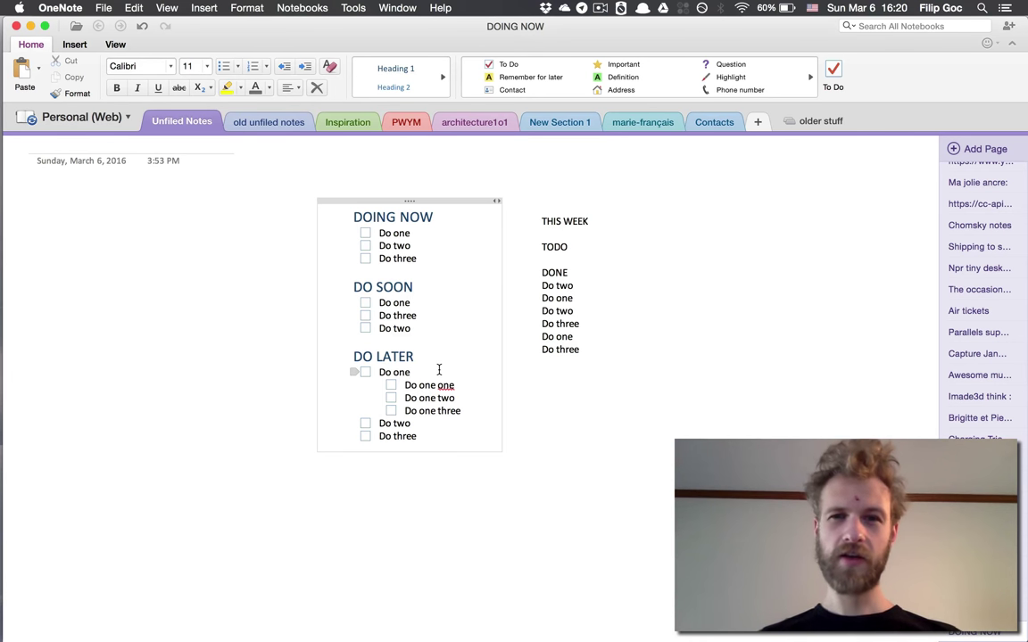
# Apply the Heading 1 style to THIS WEEK, TODO and DONE in the second note block
pyautogui.click(578, 255)
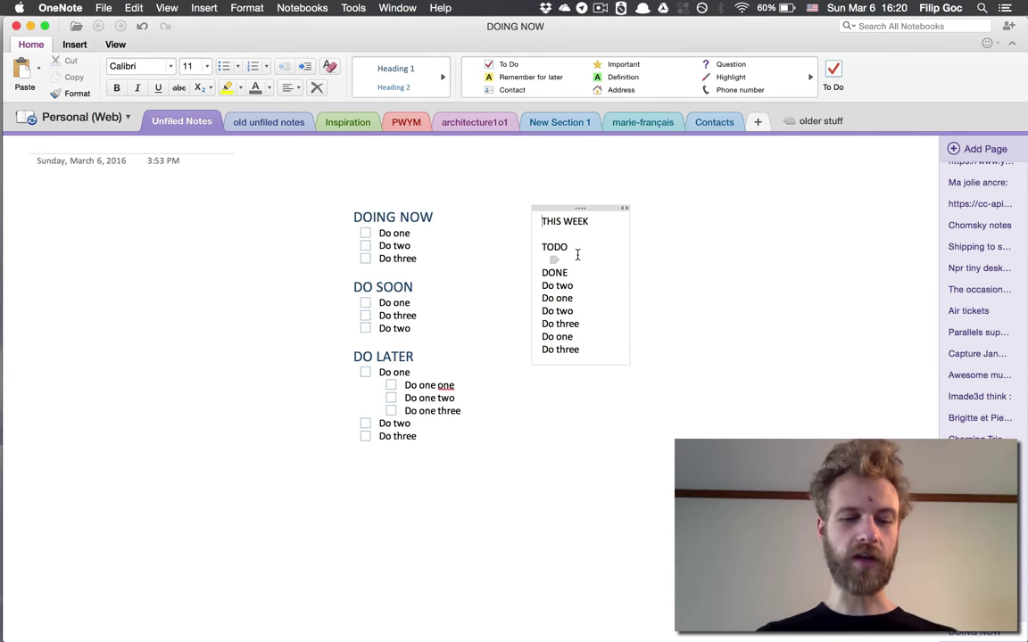
pyautogui.press('super+alt+1')
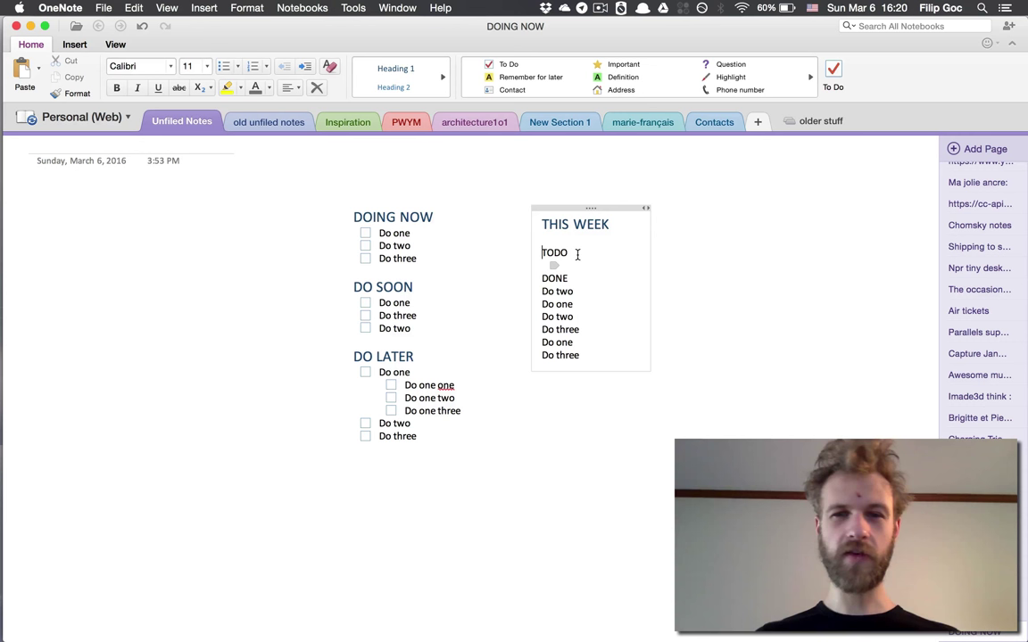
pyautogui.press('super+alt+1')
pyautogui.press('Down')
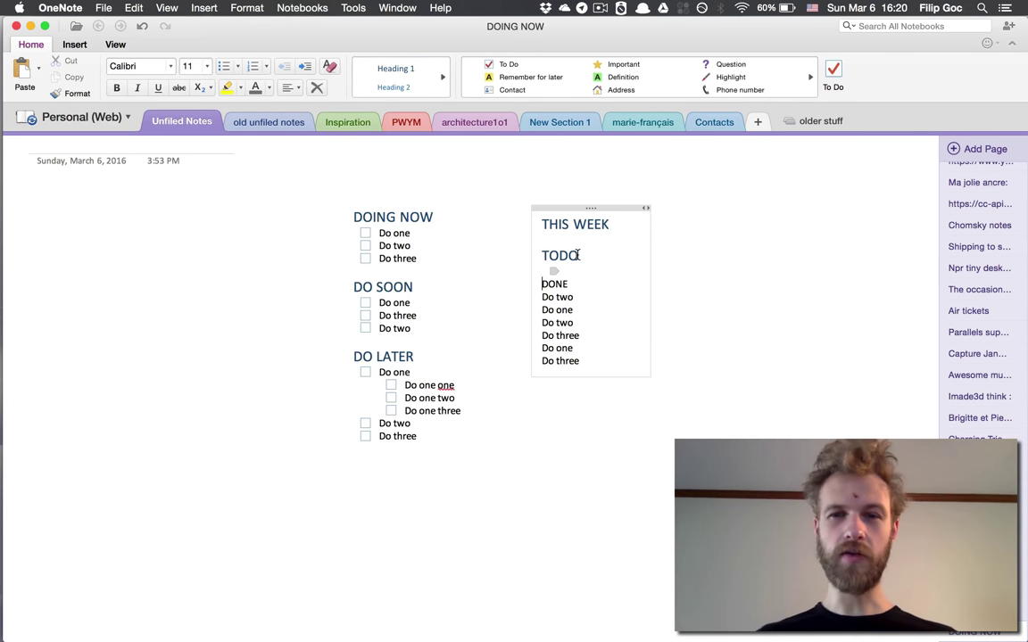
pyautogui.press('super+alt+1')
# Rename the THIS WEEK heading as DOING and the TODO heading as TODO SOON
pyautogui.press('Up')
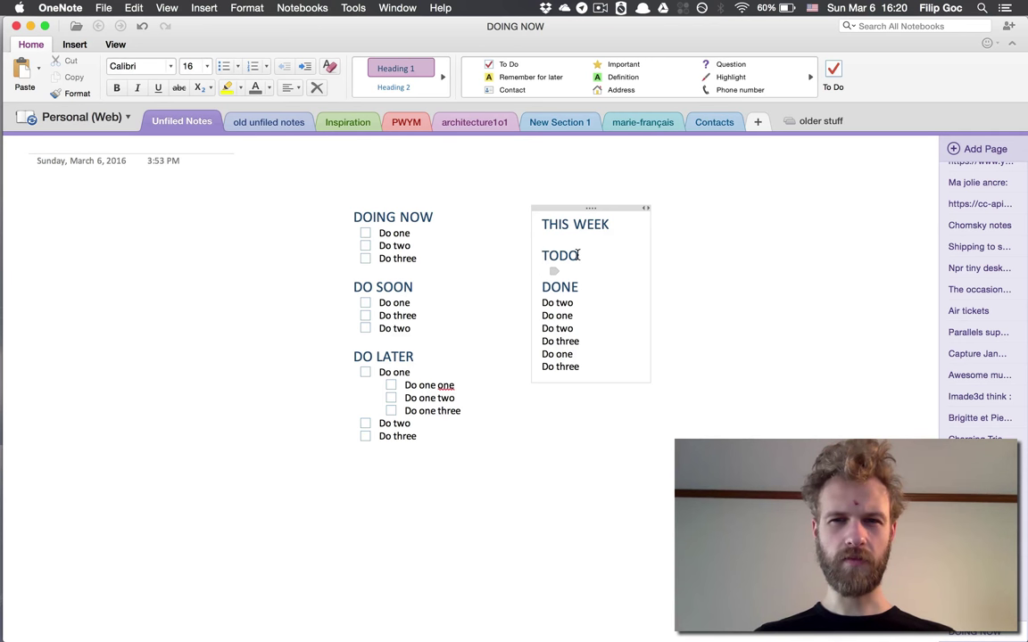
pyautogui.press('Up')
pyautogui.press('Down')
pyautogui.press('Up')
pyautogui.hotkey('shift', 'End')
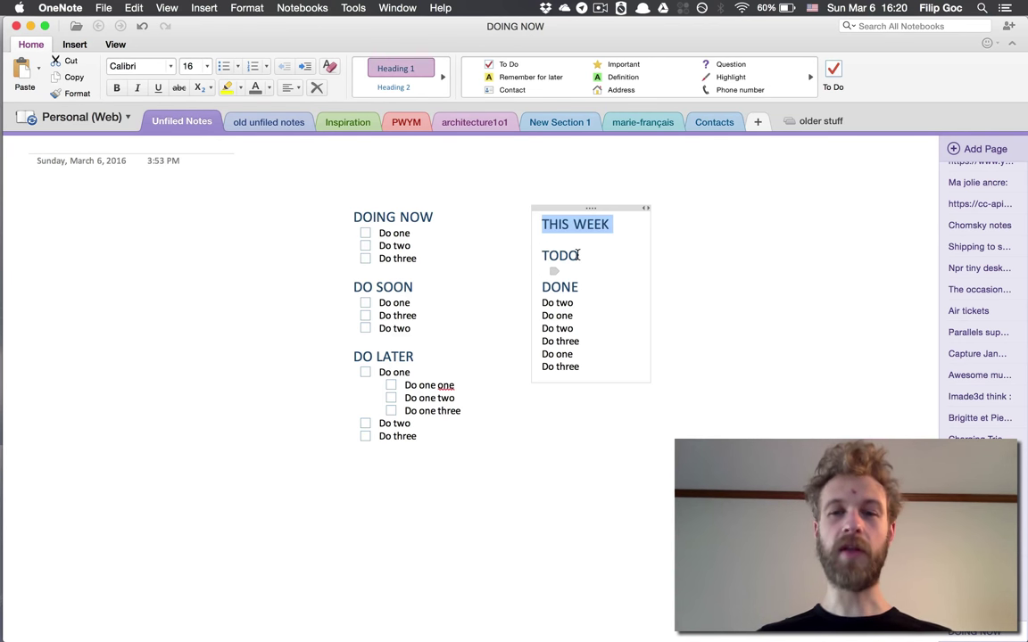
pyautogui.write('DOING TODO')
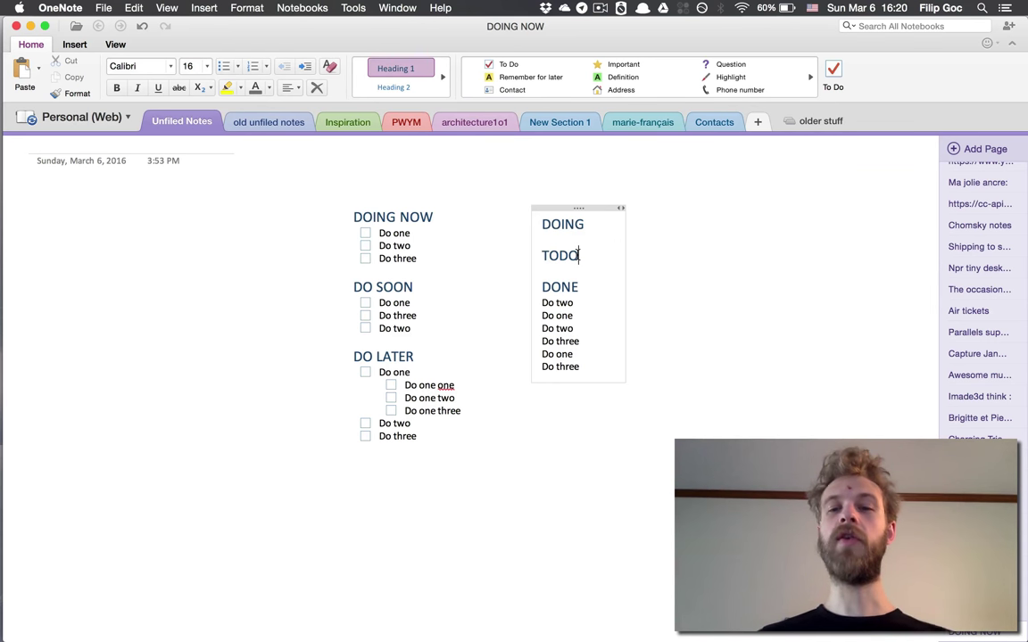
pyautogui.write(' SOON')
# Replace the DONE heading in the second note block with DO LATER
pyautogui.press('Down')
pyautogui.press('Down')
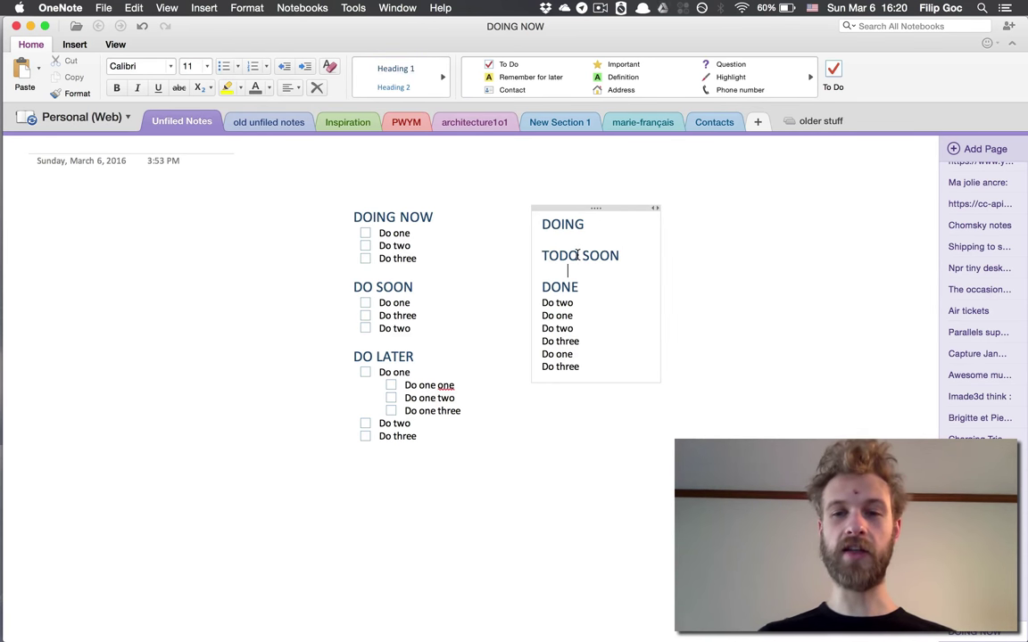
pyautogui.press('BackSpace')
pyautogui.press('BackSpace')
pyautogui.press('BackSpace')
pyautogui.press('BackSpace')
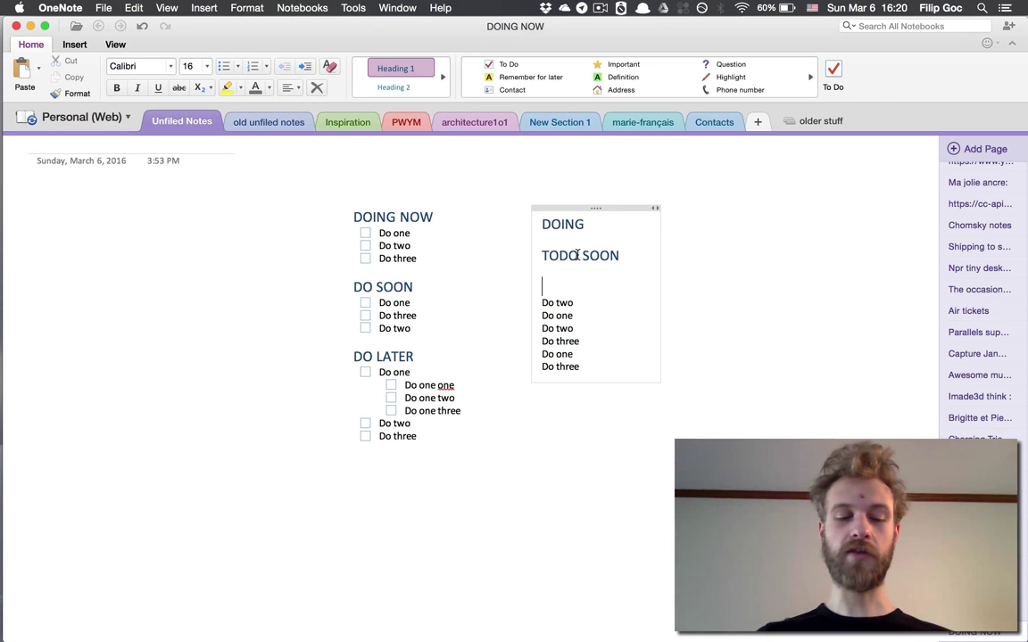
pyautogui.write('DO LATER')
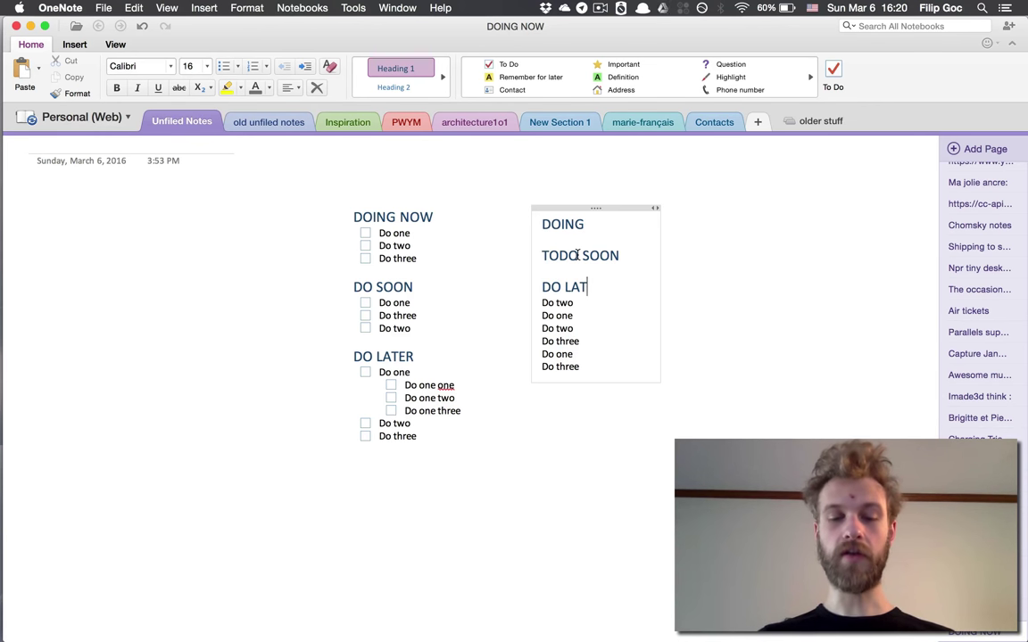
# Add a DONE line in Heading 1 style below the last item, separated by a blank line
pyautogui.press('Down')
pyautogui.press('Down')
pyautogui.press('Down')
pyautogui.press('Down')
pyautogui.press('Down')
pyautogui.press('Down')
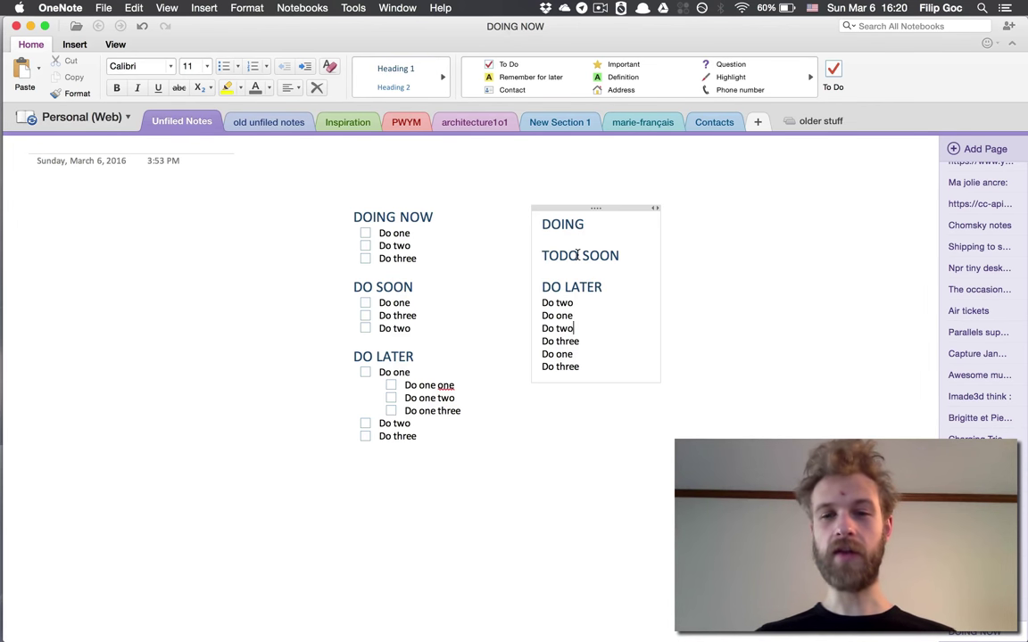
pyautogui.press('Return')
pyautogui.press('Return')
pyautogui.write('DONE')
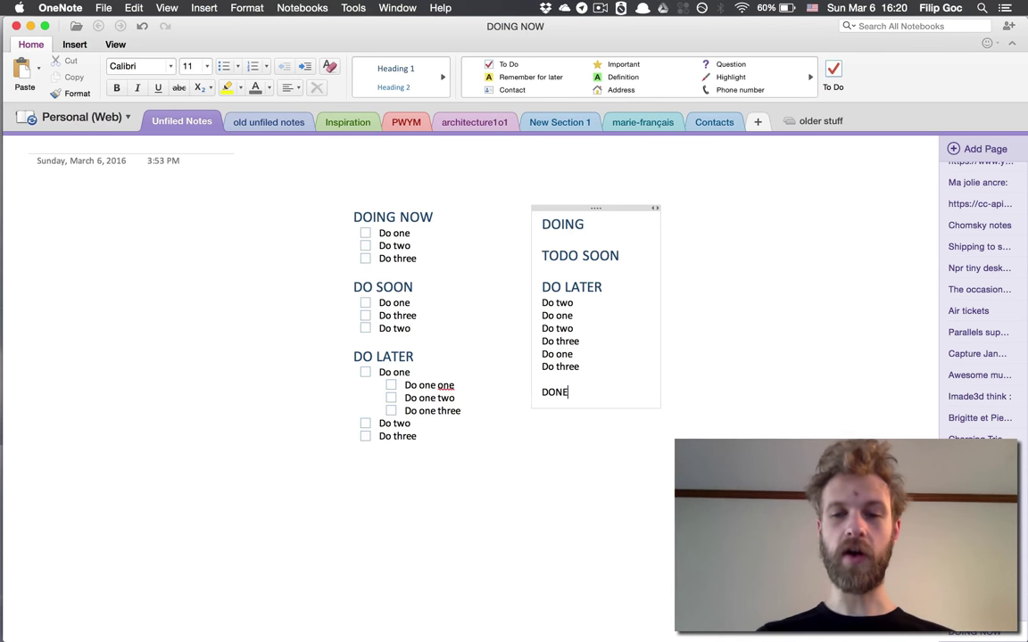
pyautogui.press('super+alt+1')
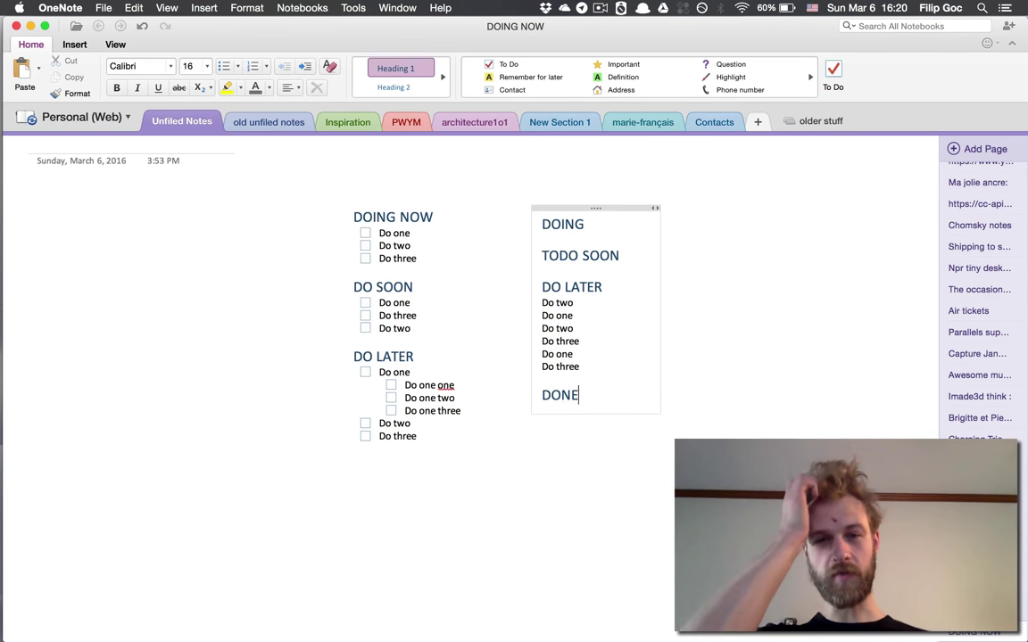
# Tag all six items under DO LATER in the second note block with To Do checkboxes
pyautogui.press('Up')
pyautogui.press('Up')
pyautogui.press('Up')
pyautogui.press('Up')
pyautogui.press('Up')
pyautogui.press('Up')
pyautogui.press('Up')
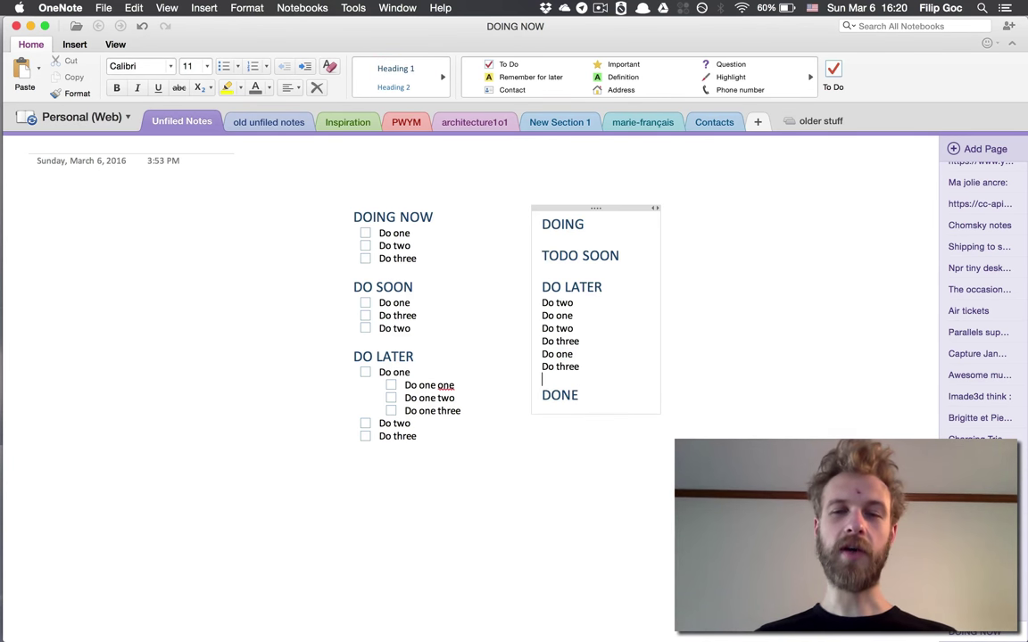
pyautogui.hotkey('shift', 'Down')
pyautogui.hotkey('shift', 'Down')
pyautogui.hotkey('shift', 'Down')
pyautogui.hotkey('shift', 'Down')
pyautogui.hotkey('shift', 'Down')
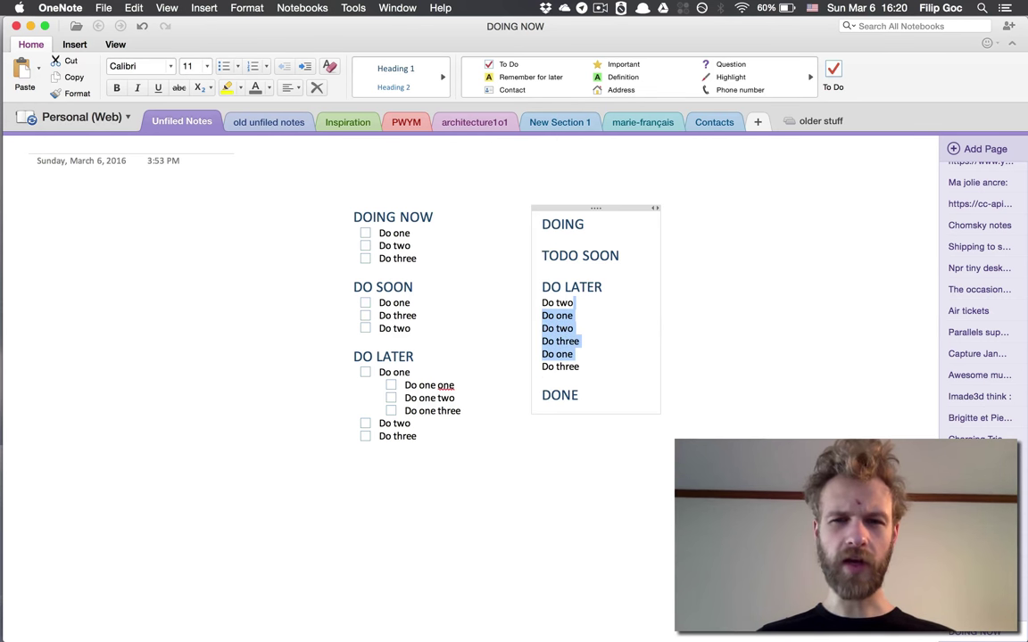
pyautogui.press('super+1')
# Indent the six tagged items under DO LATER in the second note block by one level
pyautogui.hotkey('shift', 'Up')
pyautogui.hotkey('shift', 'Up')
pyautogui.hotkey('shift', 'Up')
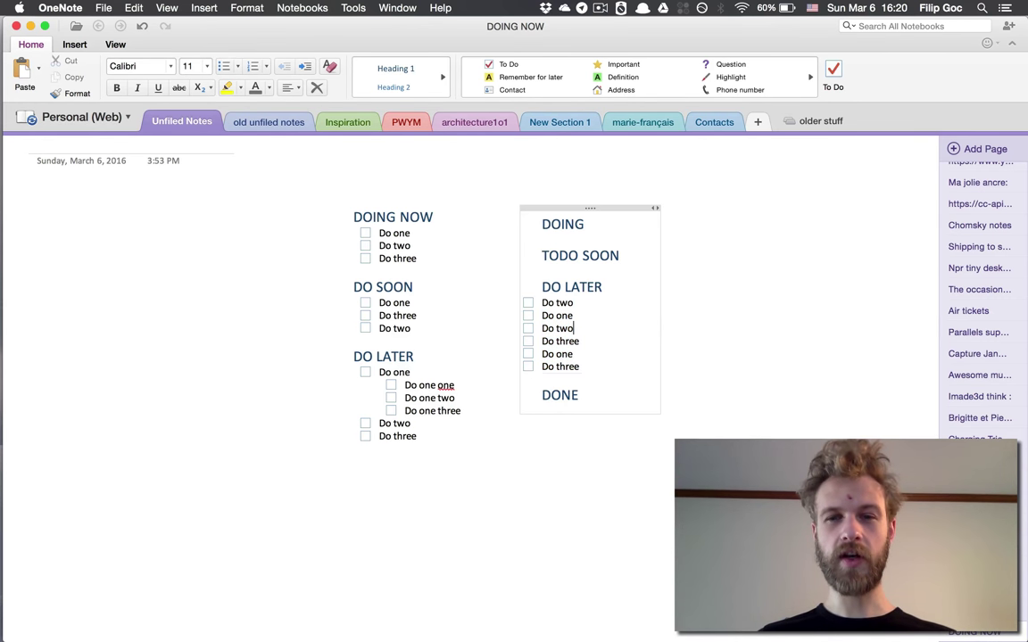
pyautogui.hotkey('shift', 'Down')
pyautogui.hotkey('shift', 'Down')
pyautogui.hotkey('shift', 'Down')
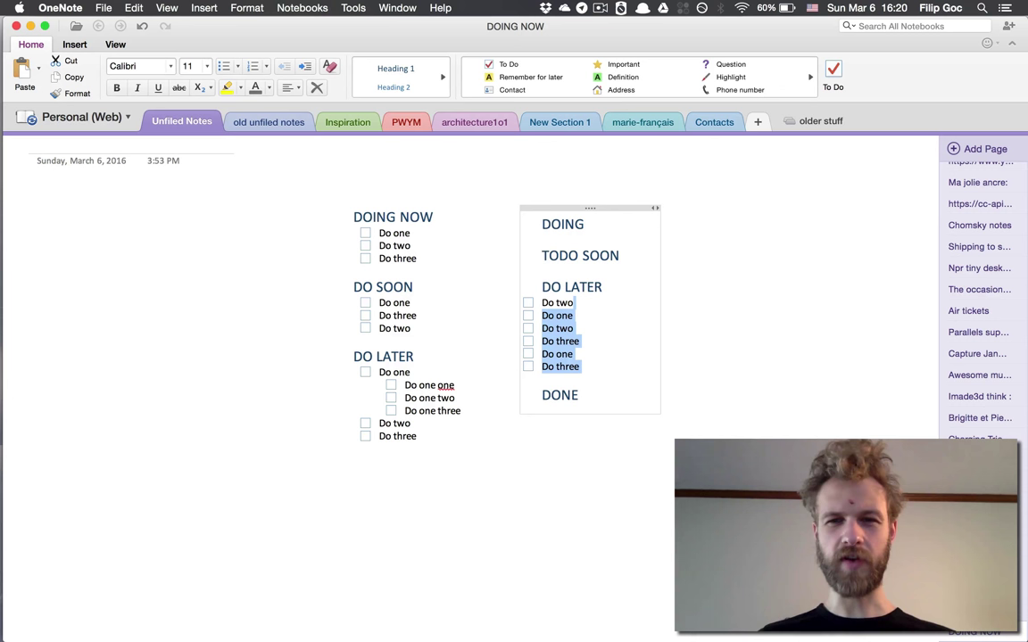
pyautogui.press('Tab')
# Move the first three DO LATER items in the second note block up into the DOING section, above TODO SOON
pyautogui.press('Up')
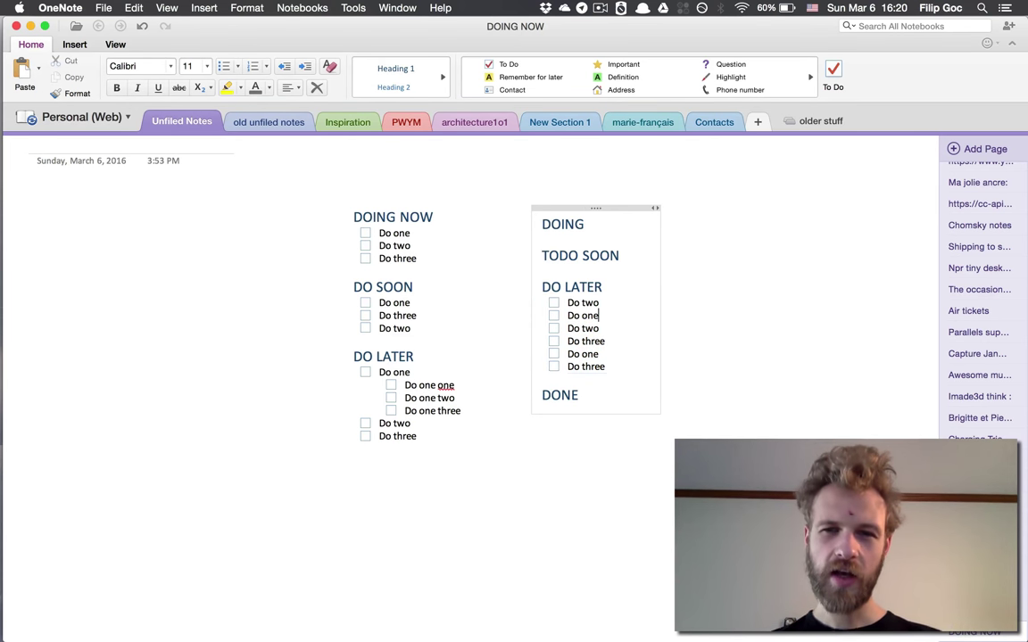
pyautogui.hotkey('shift', 'Down')
pyautogui.hotkey('shift', 'Down')
pyautogui.hotkey('alt', 'shift', 'Up')
pyautogui.hotkey('alt', 'shift', 'Up')
pyautogui.hotkey('alt', 'shift', 'Up')
pyautogui.hotkey('alt', 'shift', 'Up')
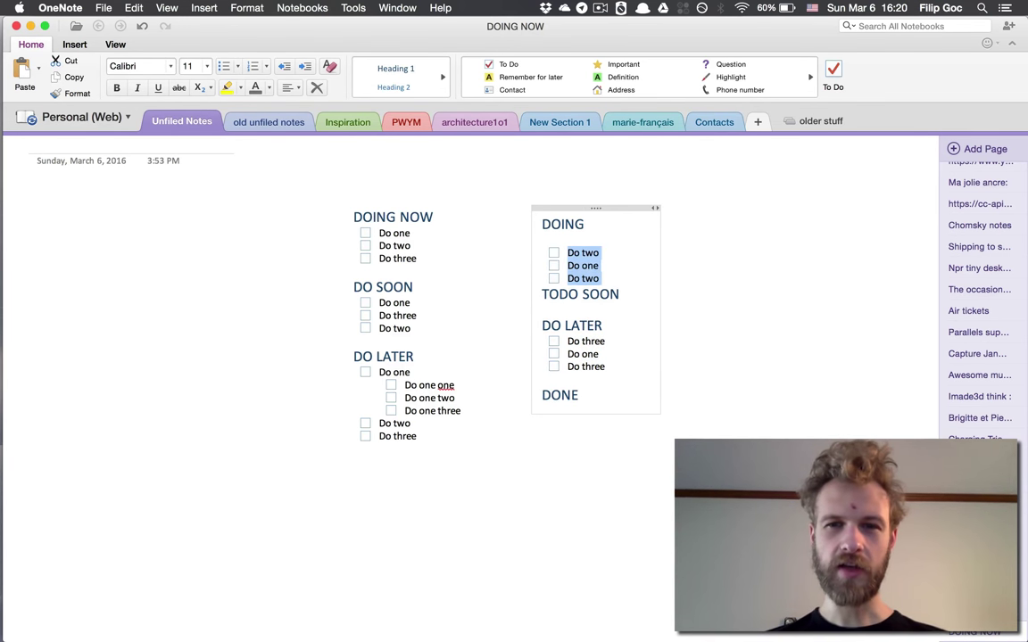
# Move the first DO LATER item, Do three, in the second note block up into the TODO SOON section
pyautogui.press('Down')
pyautogui.press('Down')
pyautogui.press('Down')
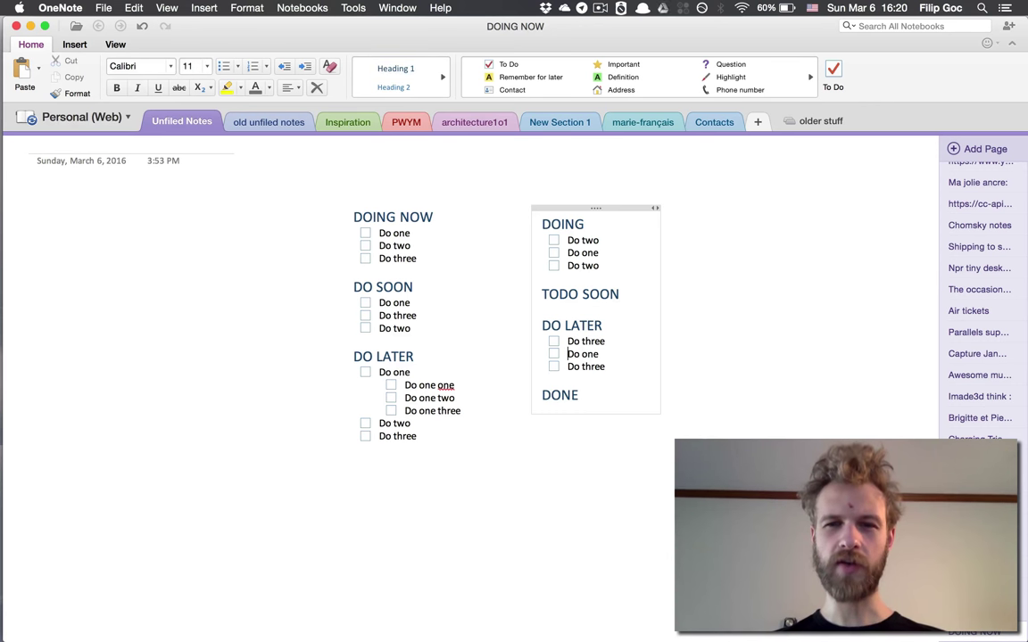
pyautogui.press('Down')
pyautogui.hotkey('shift', 'Down')
pyautogui.press('super+alt+Up')
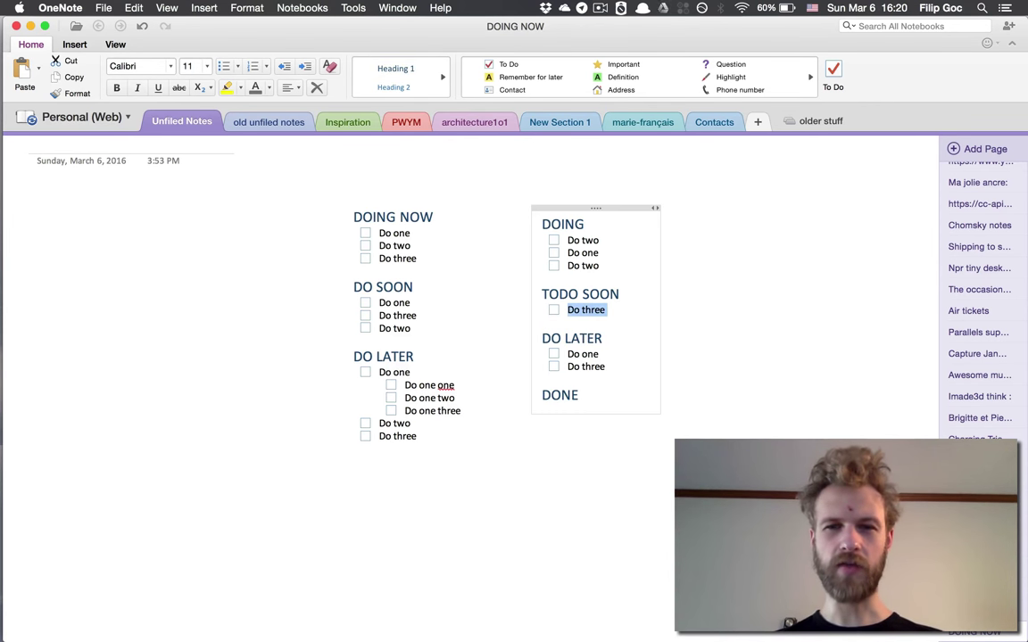
# Mark the first two items under DOING in the second note block, Do two and Do one, as completed
pyautogui.press('Down')
pyautogui.press('Up')
pyautogui.press('Up')
pyautogui.press('Up')
pyautogui.press('Down')
pyautogui.press('Down')
pyautogui.press('Up')
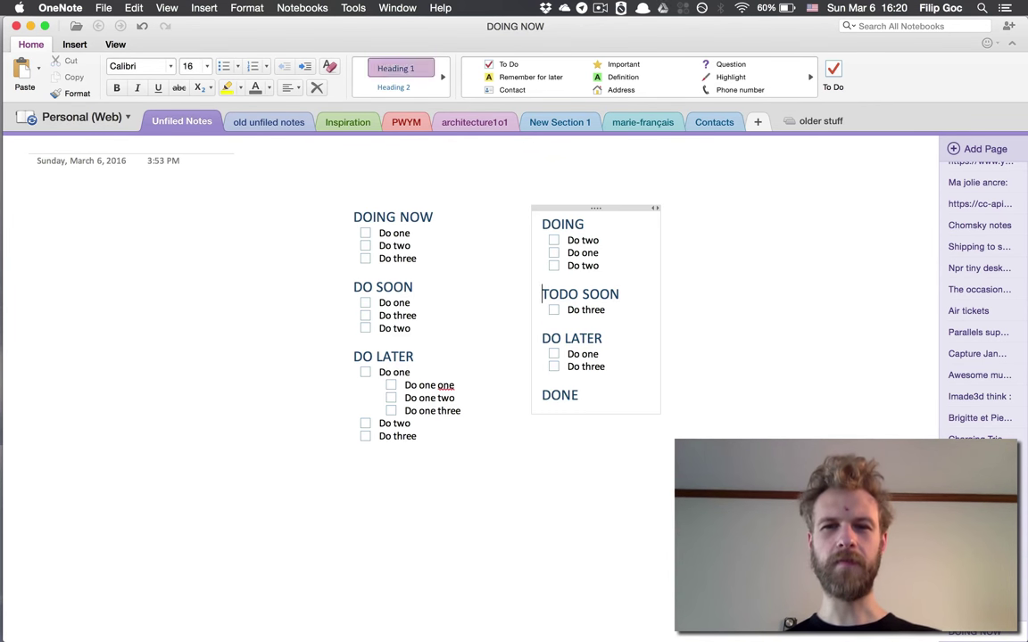
pyautogui.press('Up')
pyautogui.press('Up')
pyautogui.hotkey('shift', 'Up')
pyautogui.hotkey('shift', 'Up')
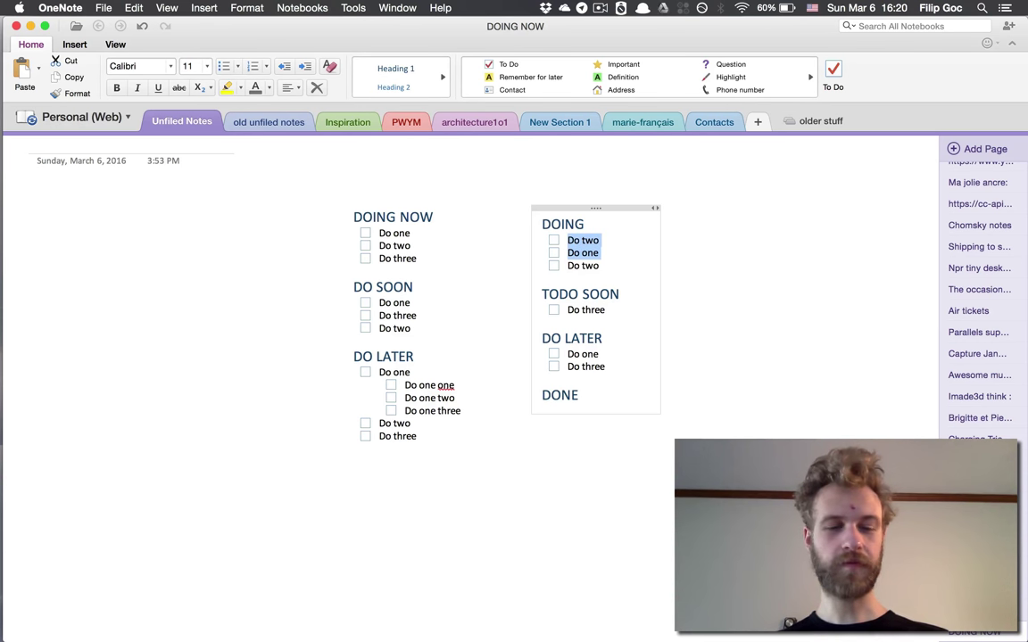
pyautogui.press('super+1')
# Move the two checked items from DOING down into the DONE section of the second note block
pyautogui.press('super+alt+Down')
pyautogui.press('super+alt+Down')
pyautogui.press('super+alt+Down')
pyautogui.press('super+alt+Down')
pyautogui.press('super+alt+Down')
pyautogui.press('super+alt+Down')
pyautogui.press('super+alt+Down')
pyautogui.press('super+alt+Down')
pyautogui.press('super+alt+Down')
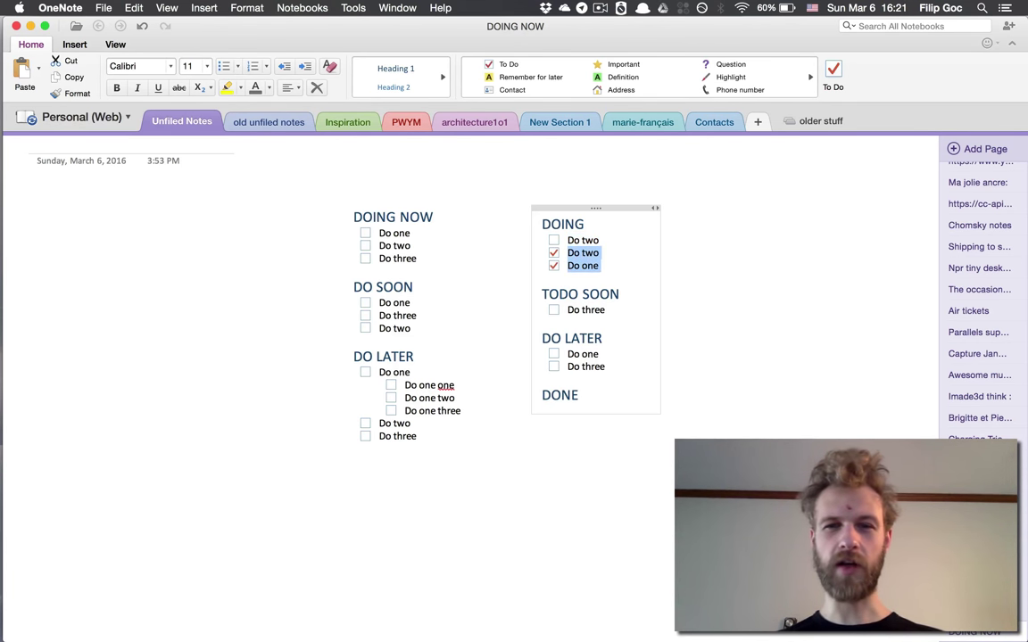
# Move both DO LATER items, Do one and Do three, up to the end of the TODO SOON section
pyautogui.press('Up')
pyautogui.press('Up')
pyautogui.press('Up')
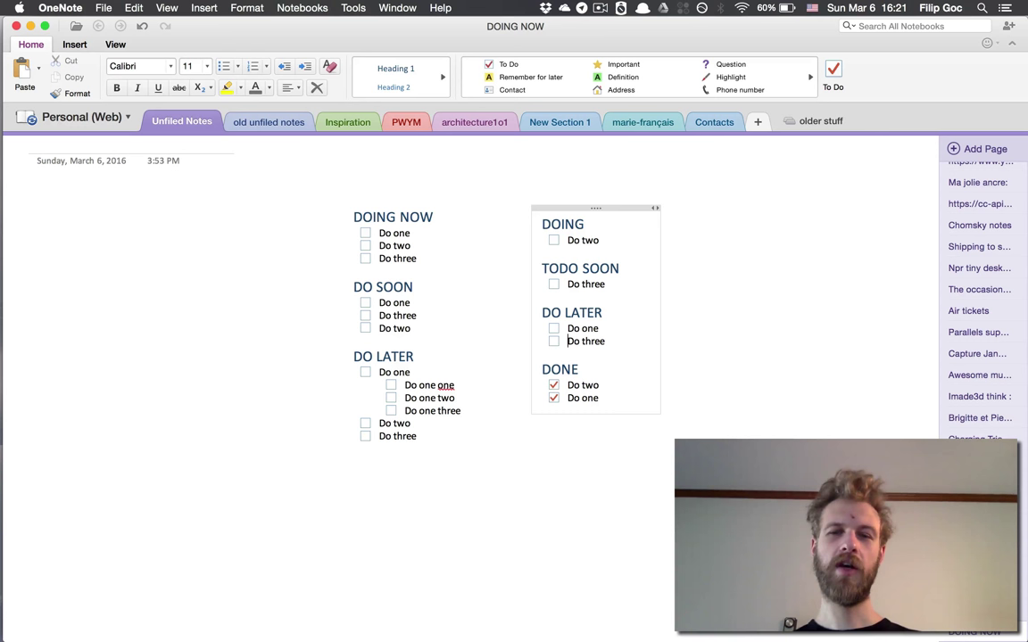
pyautogui.press('Up')
pyautogui.press('Up')
pyautogui.press('Up')
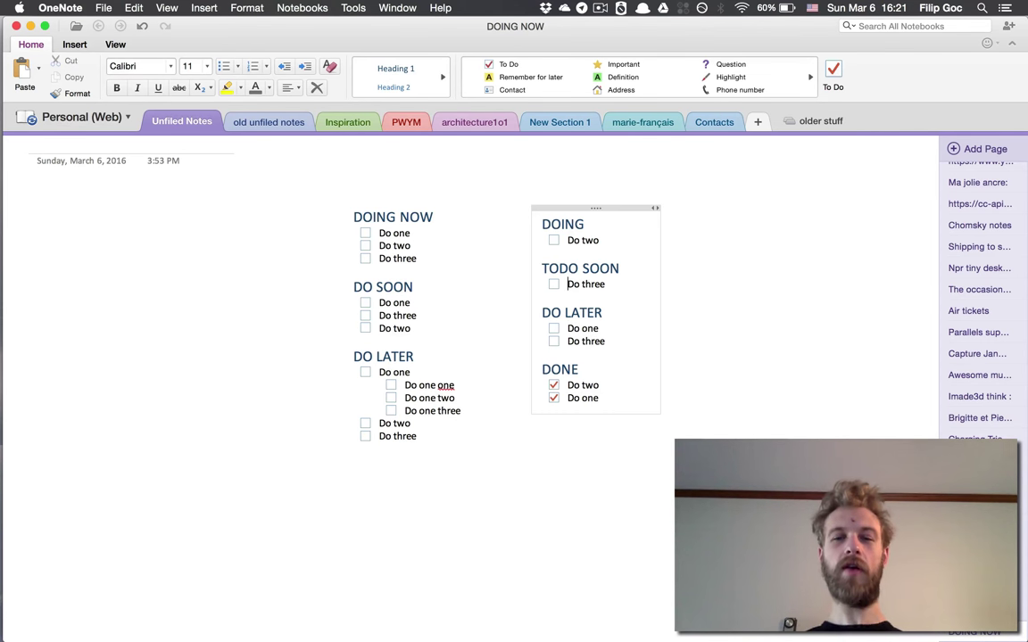
pyautogui.hotkey('shift', 'Down')
pyautogui.hotkey('shift', 'Down')
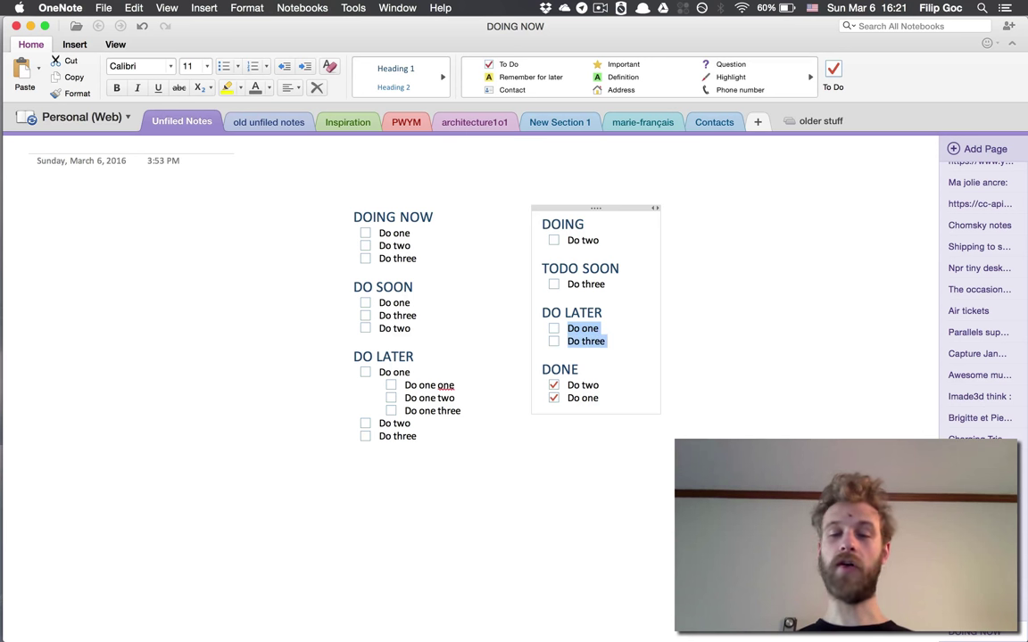
pyautogui.press('super+alt+Up')
pyautogui.press('Up')
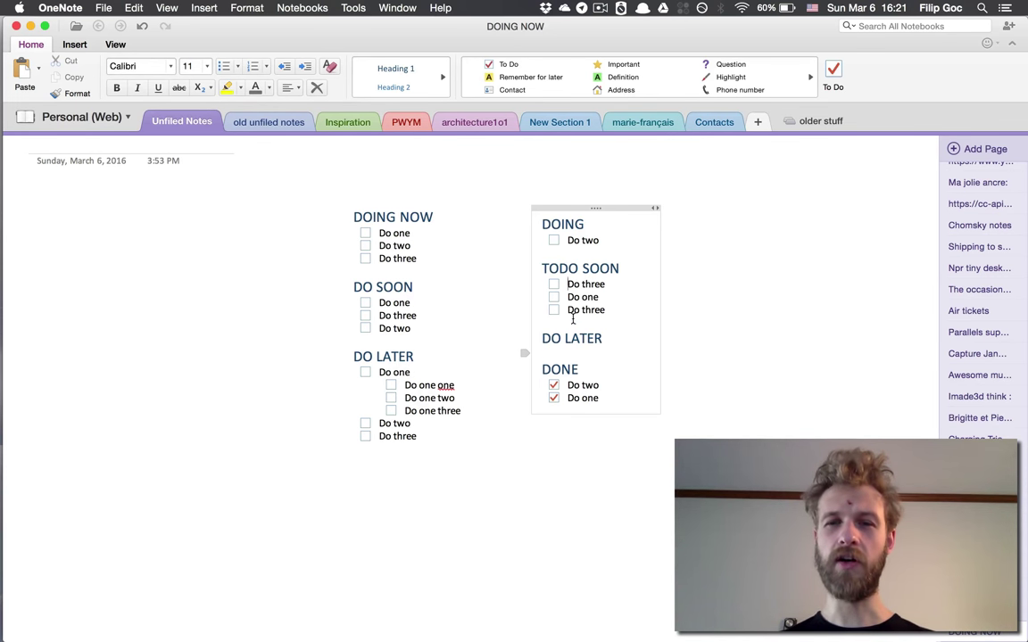
pyautogui.moveTo(550, 339); pyautogui.dragTo(595, 403)
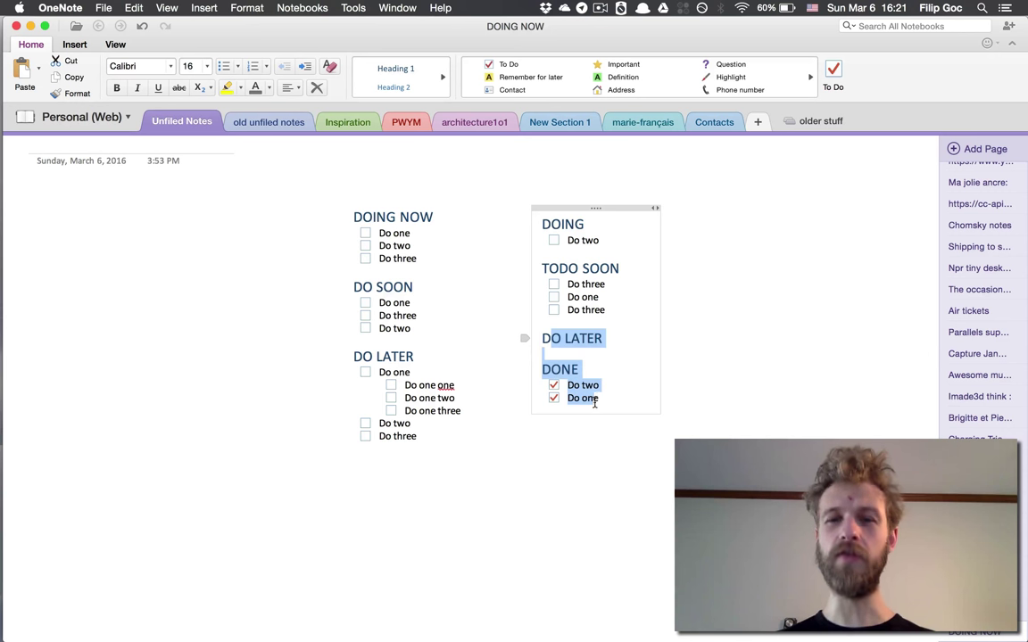
pyautogui.click(617, 356)
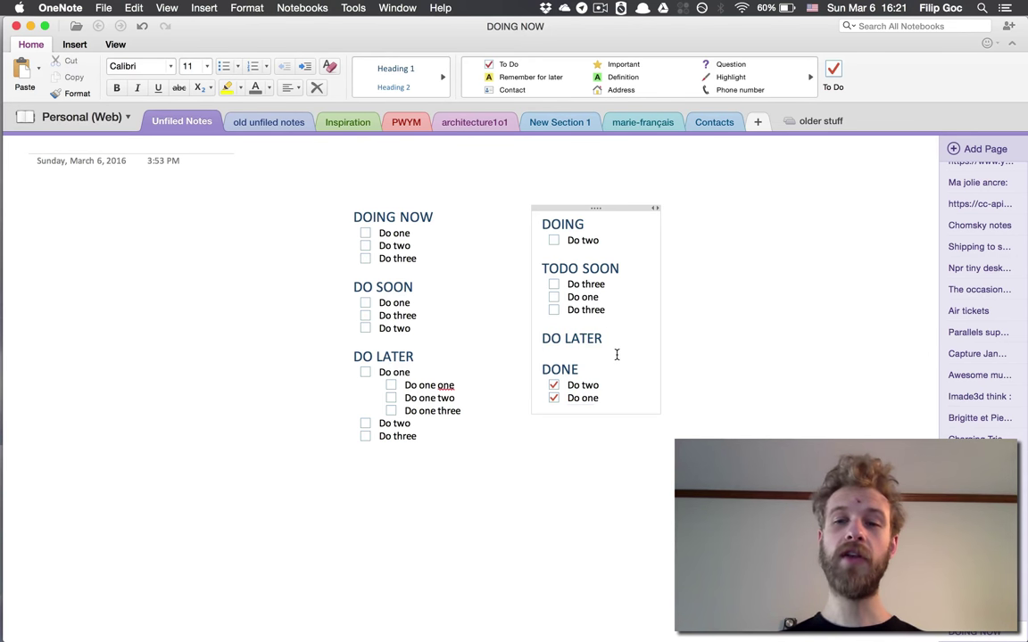
# Move the first TODO SOON item, Do three, up into DOING below Do two in the second note block
pyautogui.click(623, 294)
pyautogui.press('Up')
pyautogui.press('Up')
pyautogui.press('Up')
pyautogui.press('Up')
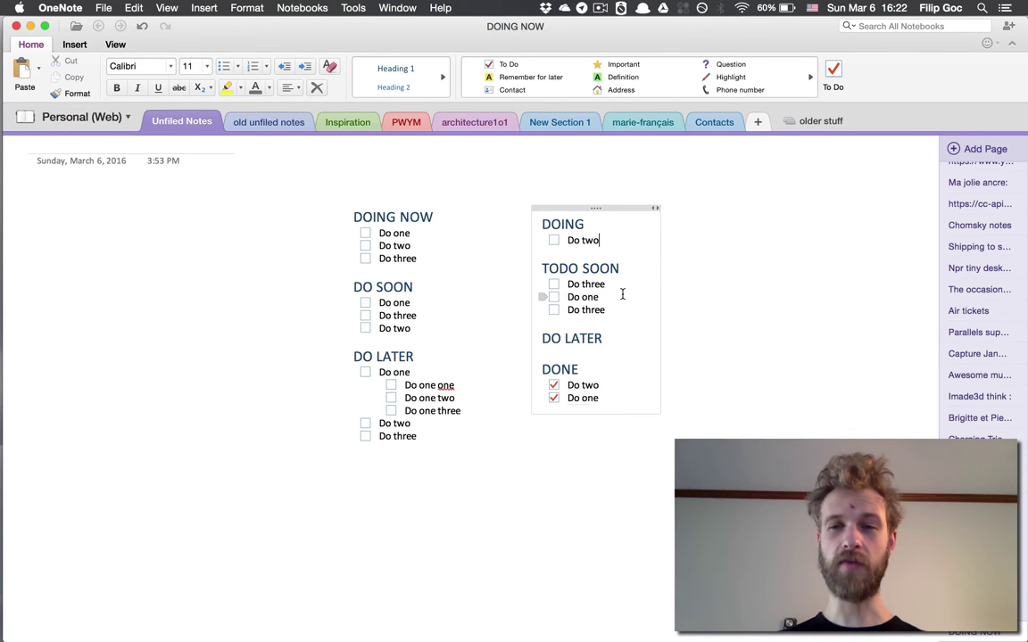
pyautogui.press('Down')
pyautogui.press('Down')
pyautogui.press('Down')
pyautogui.hotkey('alt', 'shift', 'Up')
pyautogui.hotkey('alt', 'shift', 'Up')
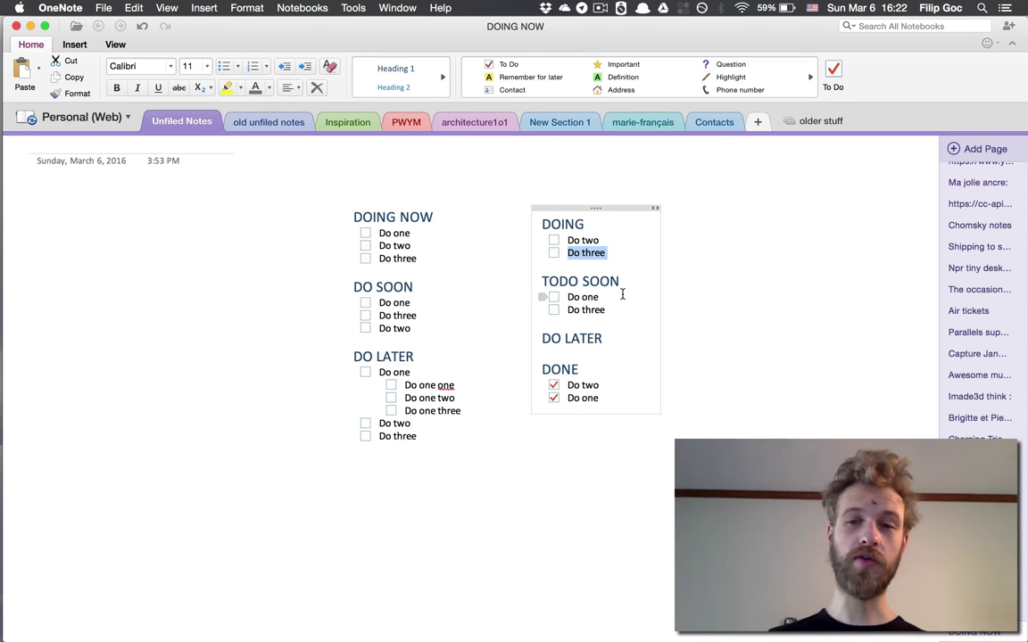
# Move the Do one item from TODO SOON up to the end of the DOING section
pyautogui.press('Down')
pyautogui.press('Down')
pyautogui.press('super+alt+Up')
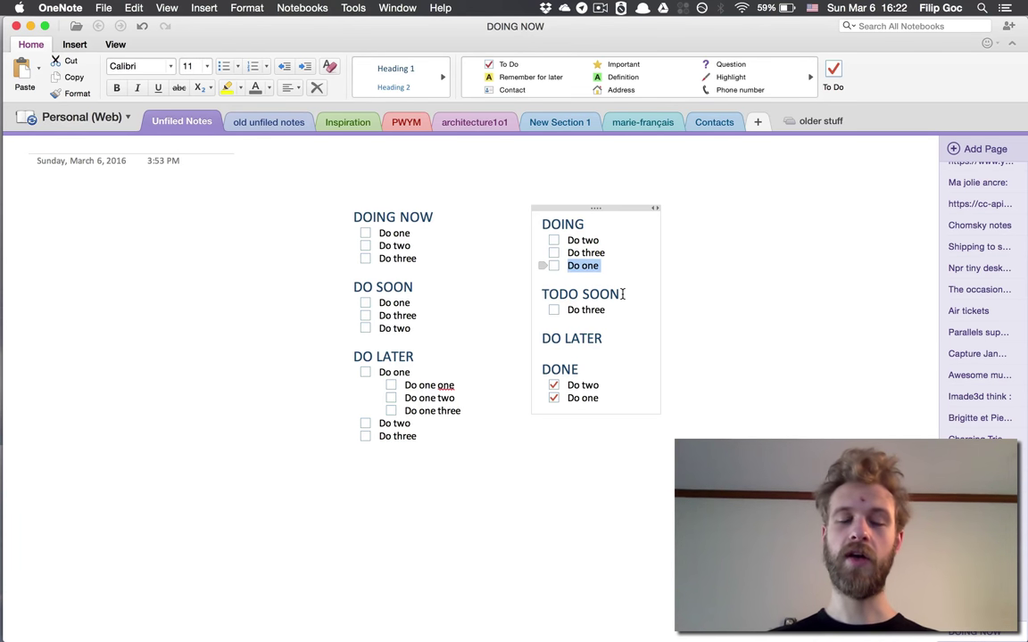
pyautogui.press('Down')
pyautogui.press('Down')
pyautogui.press('Down')
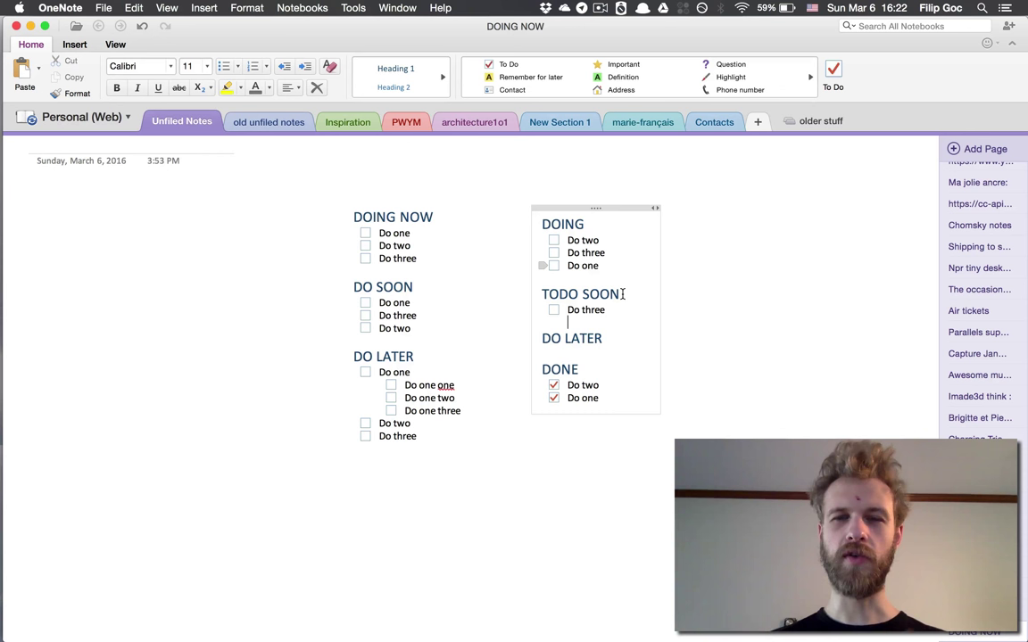
pyautogui.press('Up')
pyautogui.press('Up')
pyautogui.press('Up')
pyautogui.press('Up')
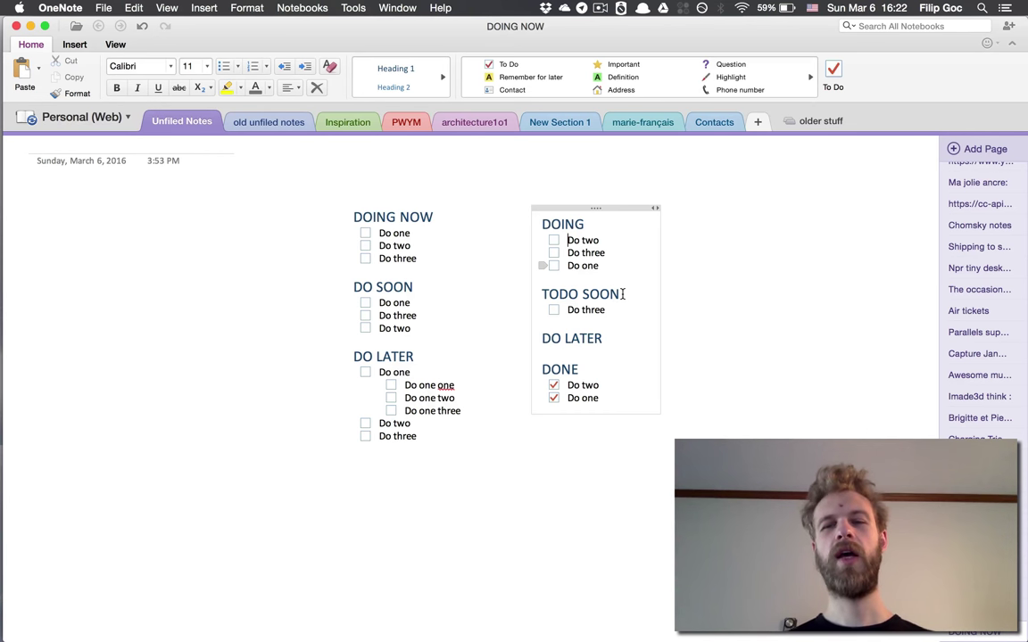
pyautogui.press('Down')
pyautogui.press('Down')
pyautogui.press('Down')
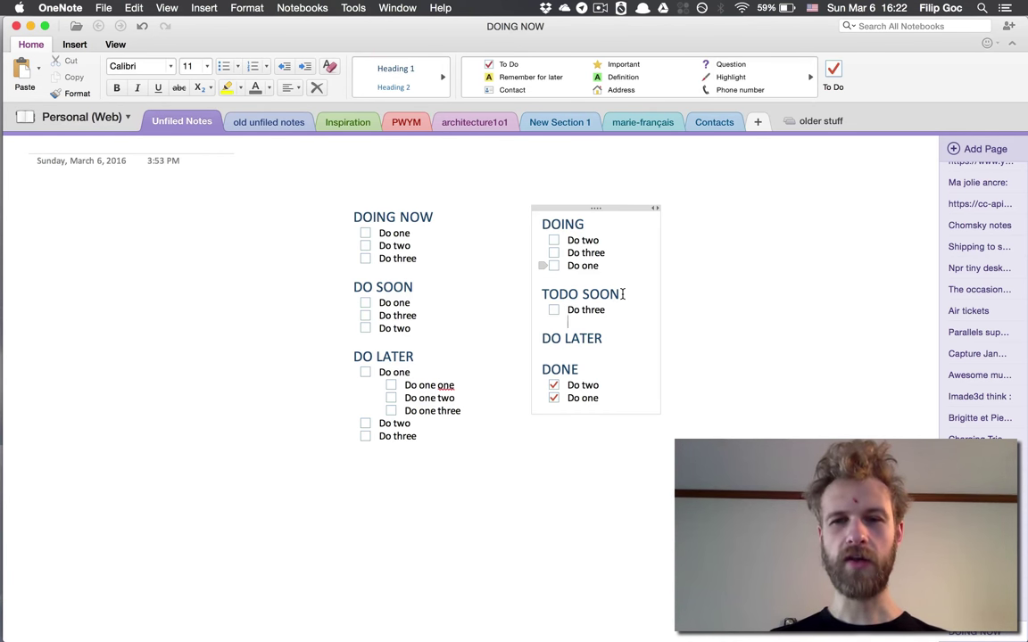